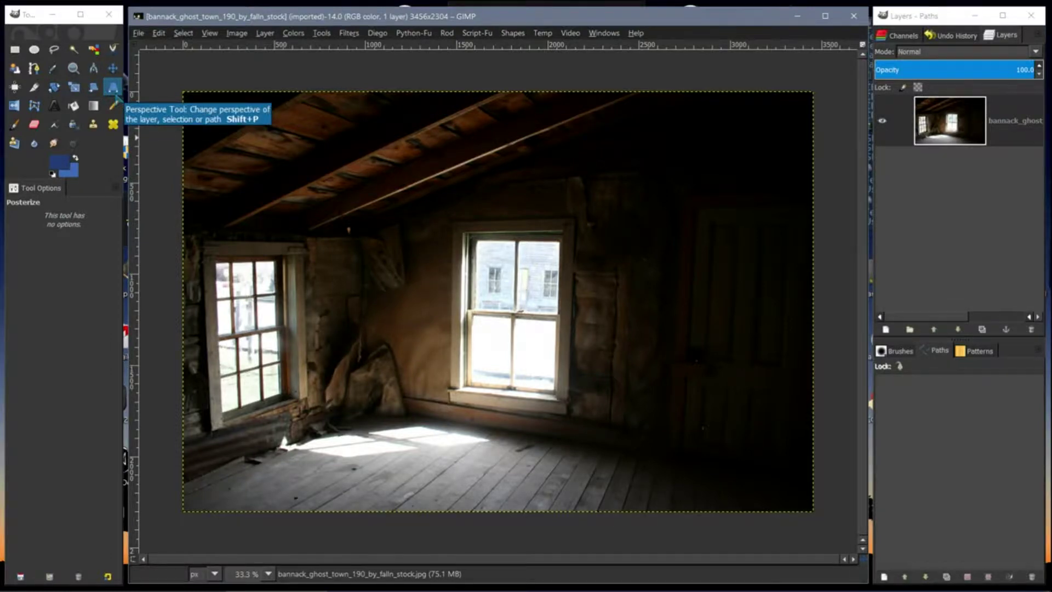
Step: Activate the Perspective tool in the toolbox
left_click(114, 92)
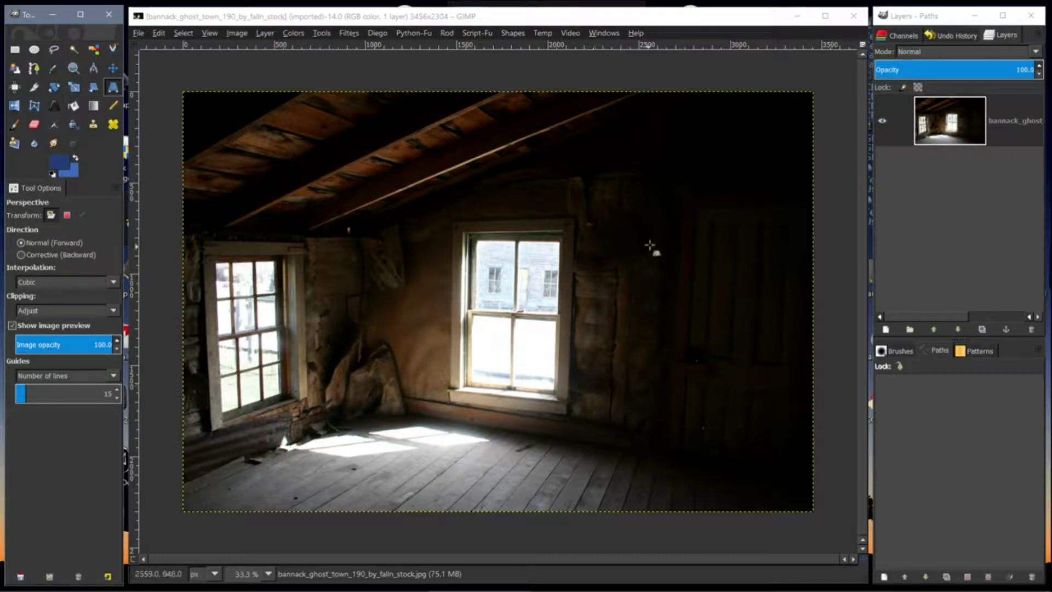
Step: Add a new transparent-fill layer above the attic photo from the layer context menu
right_click(961, 137)
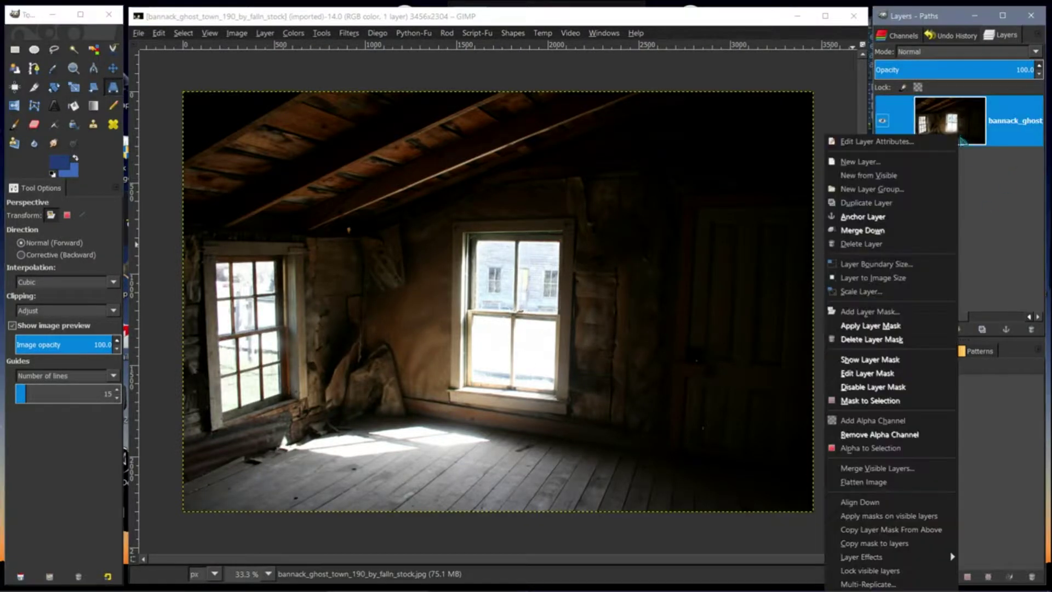
left_click(865, 162)
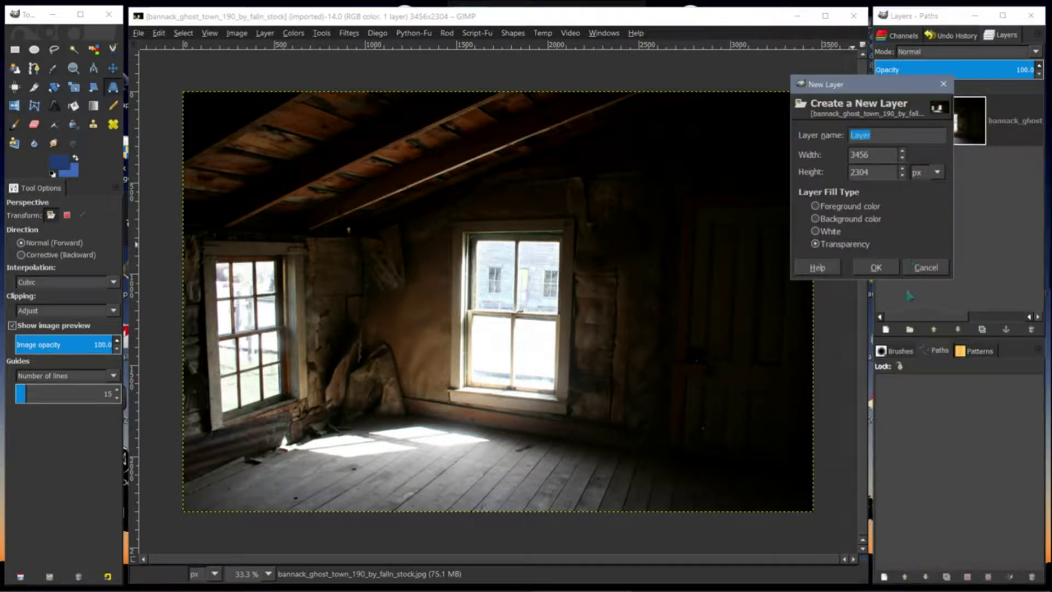
left_click(860, 268)
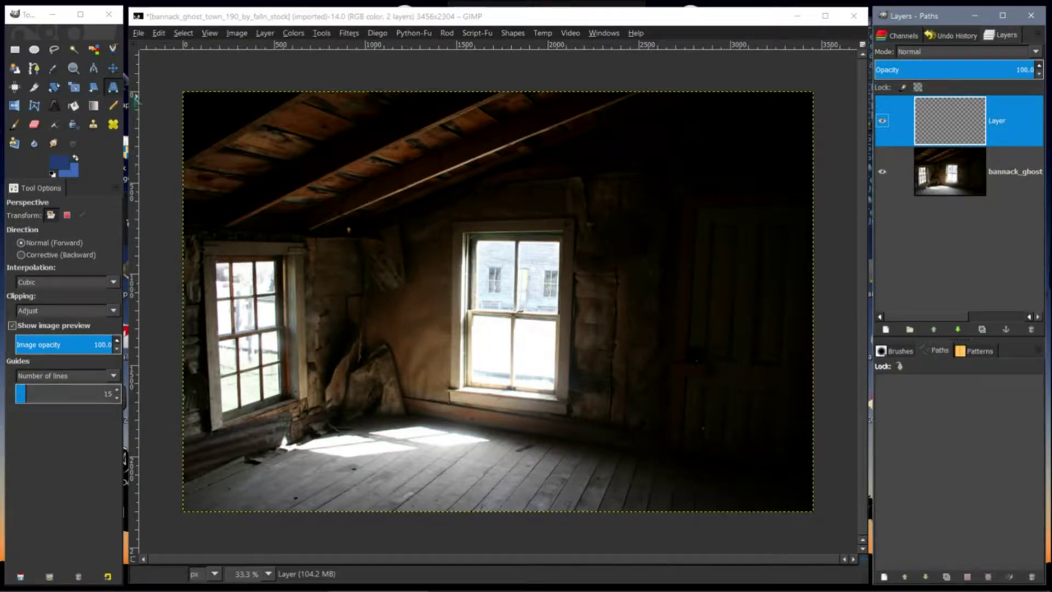
Step: Try a perspective skew on the image's top-left corner, then cancel it
left_click(363, 153)
left_click_drag(363, 154, 329, 143)
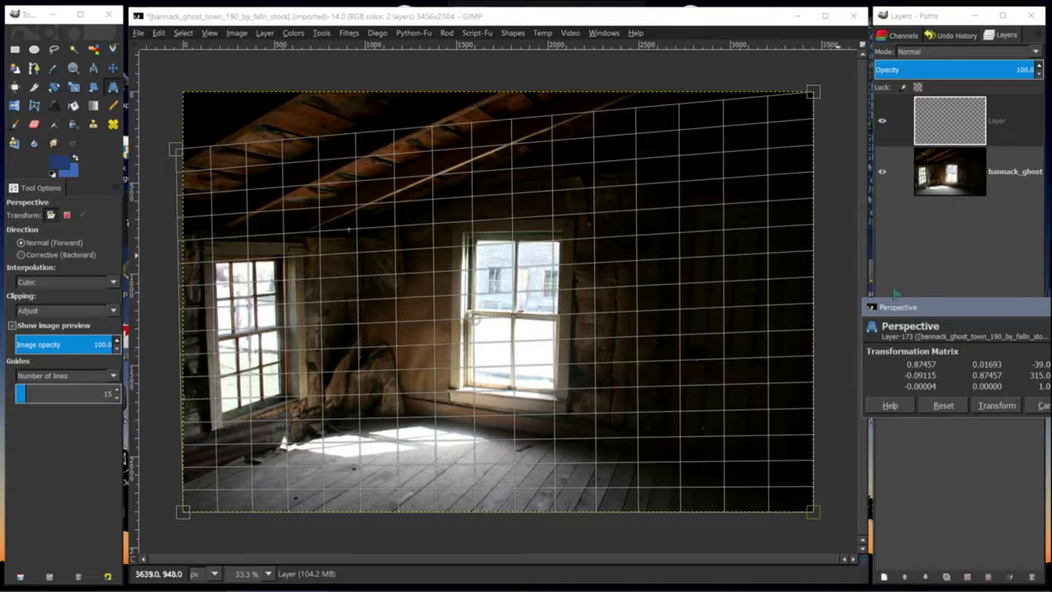
left_click_drag(1015, 325, 686, 279)
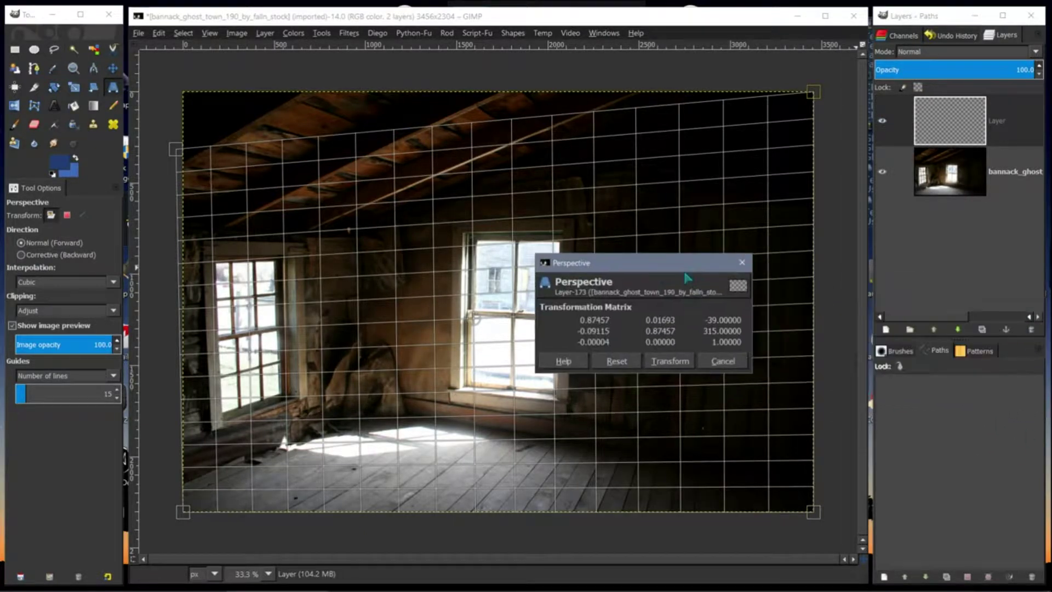
left_click(721, 361)
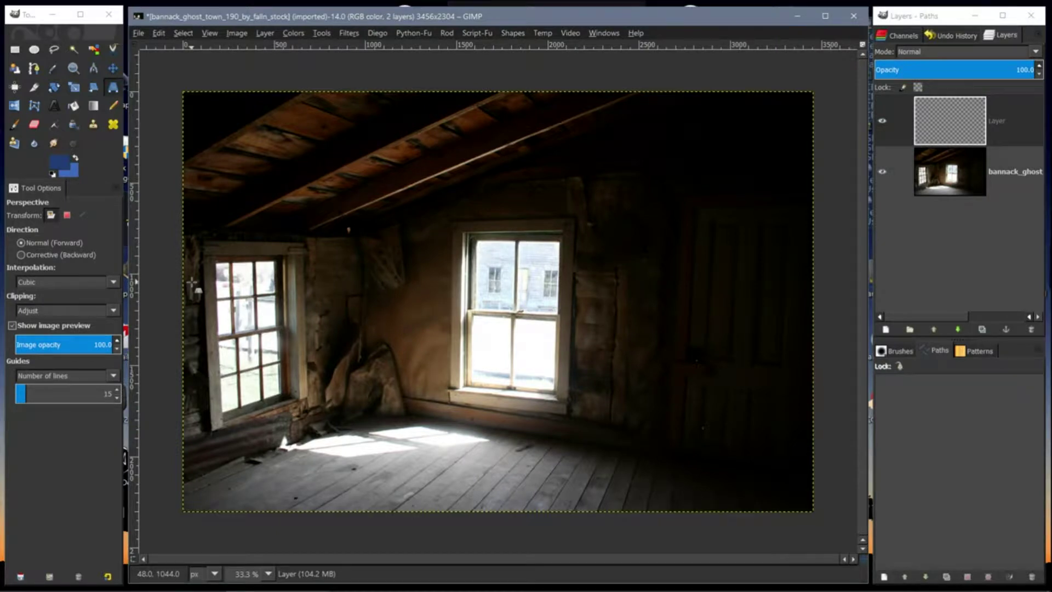
Step: Fill a central rectangle selection on the new layer with a blue radial gradient
left_click(949, 130)
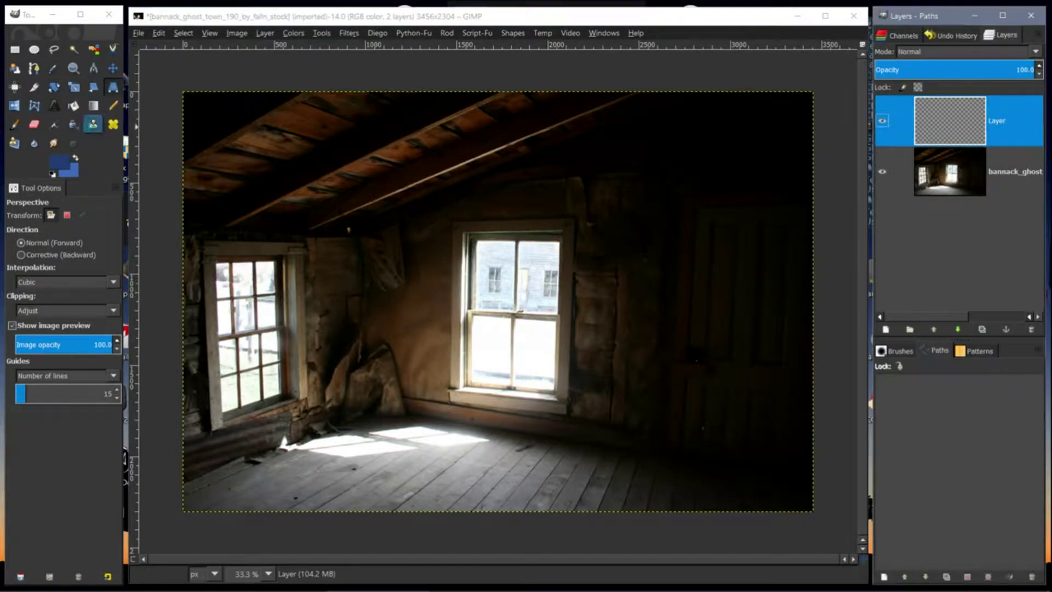
left_click(15, 50)
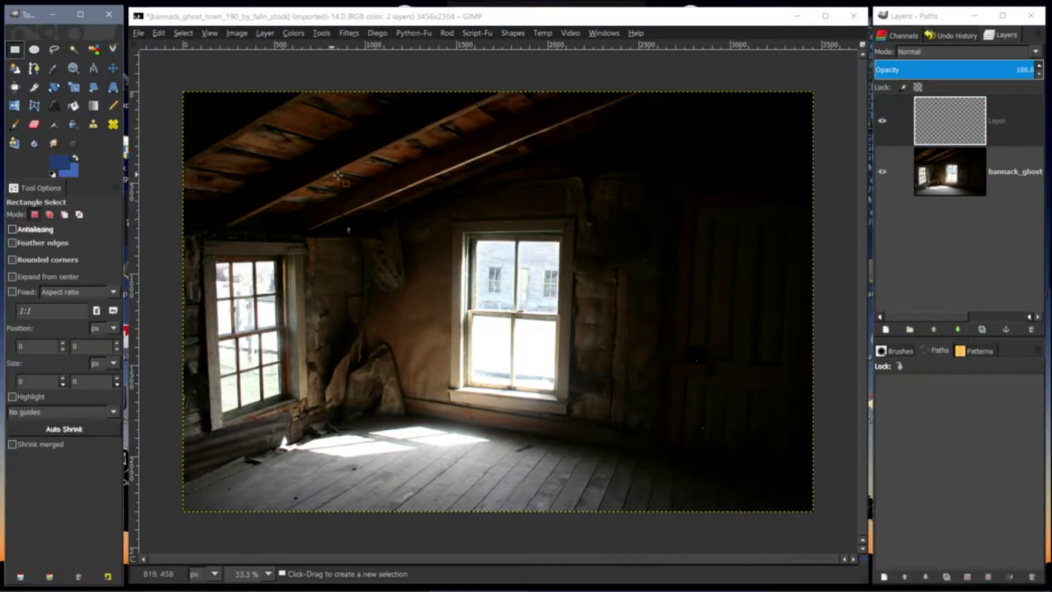
left_click_drag(331, 168, 652, 433)
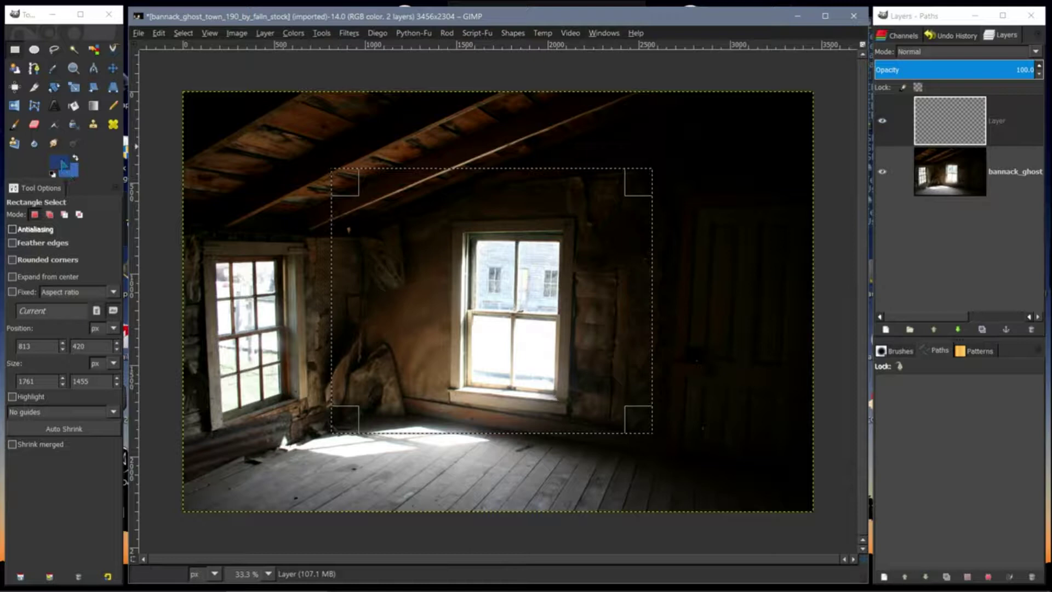
left_click(94, 105)
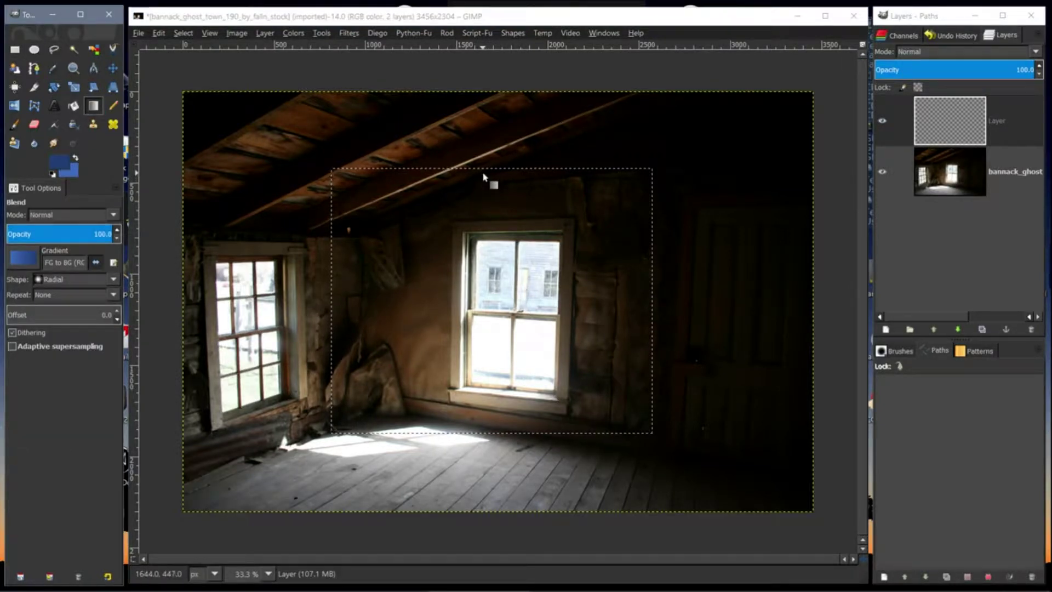
left_click_drag(484, 176, 488, 445)
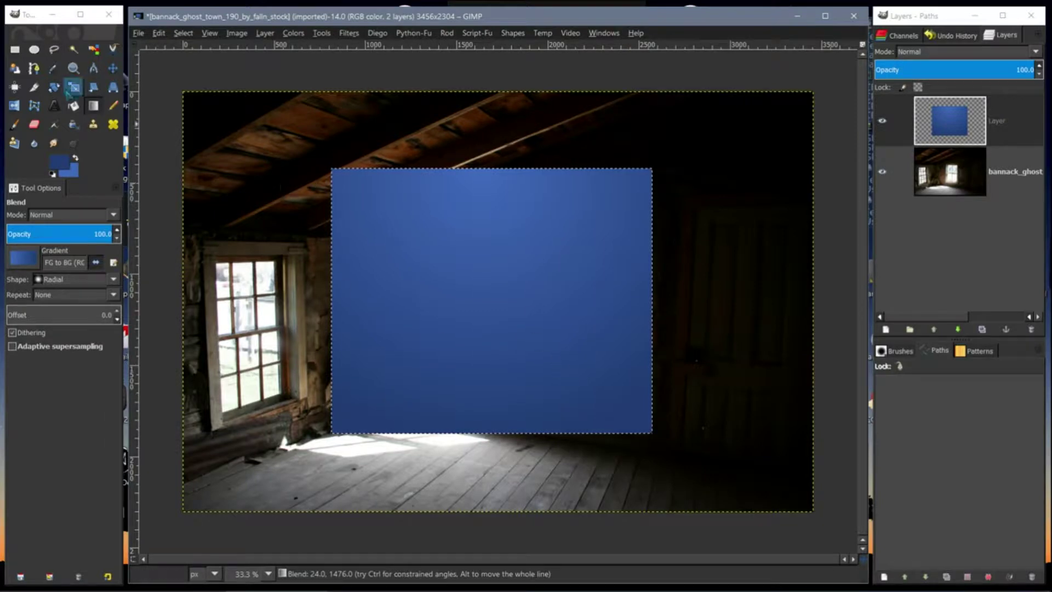
Step: Clear the selection with Select > None and autocrop the layer to the blue rectangle
left_click(183, 33)
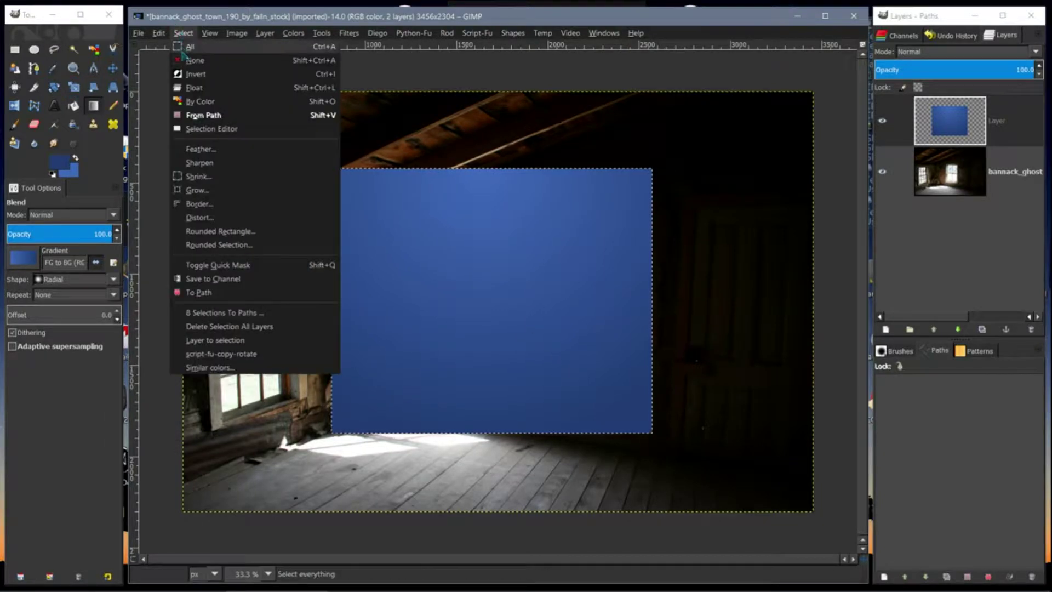
left_click(208, 59)
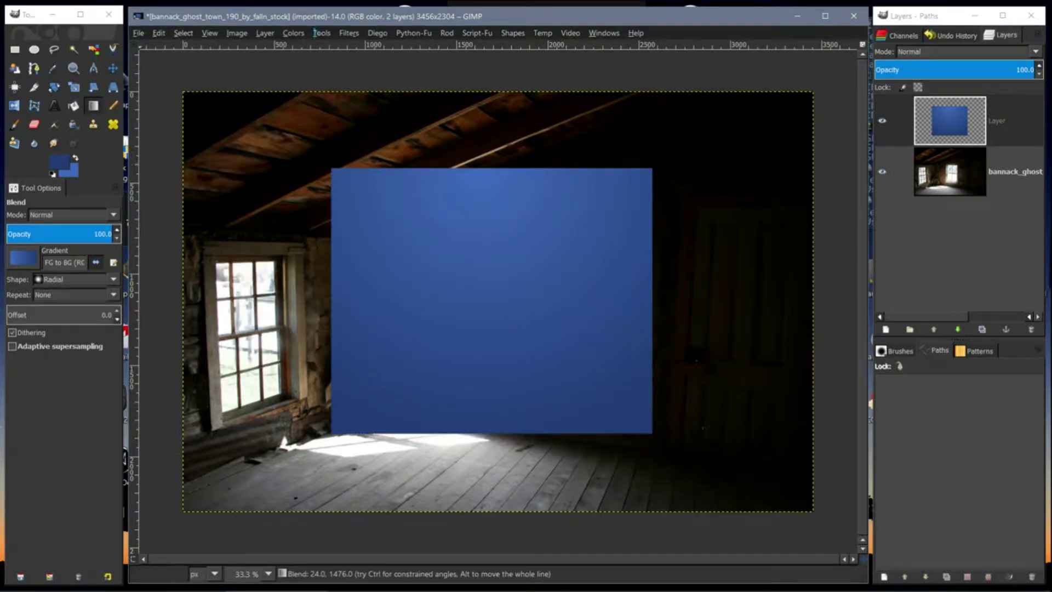
left_click(265, 33)
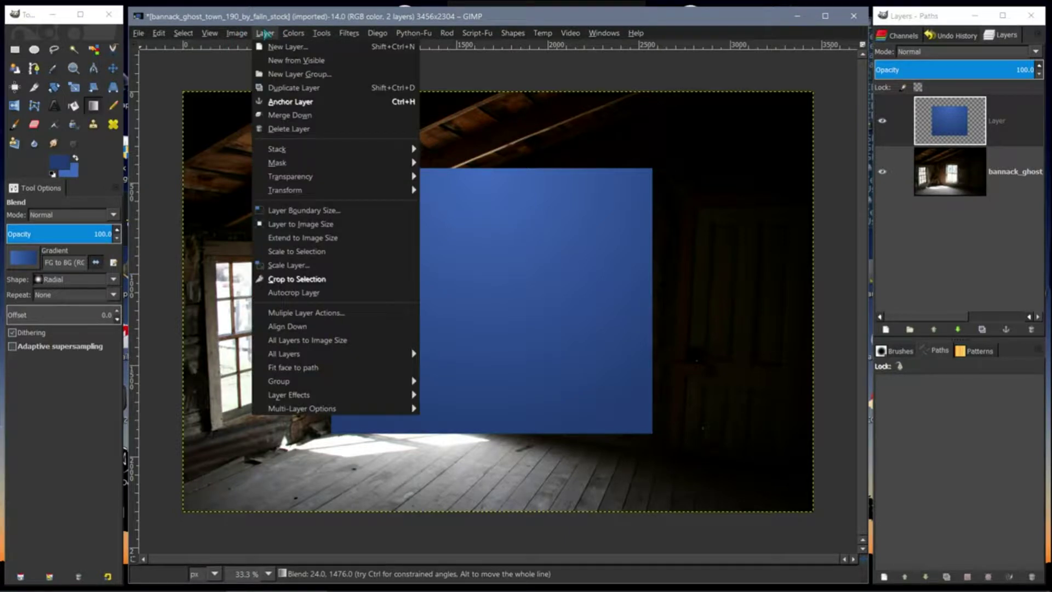
left_click(277, 292)
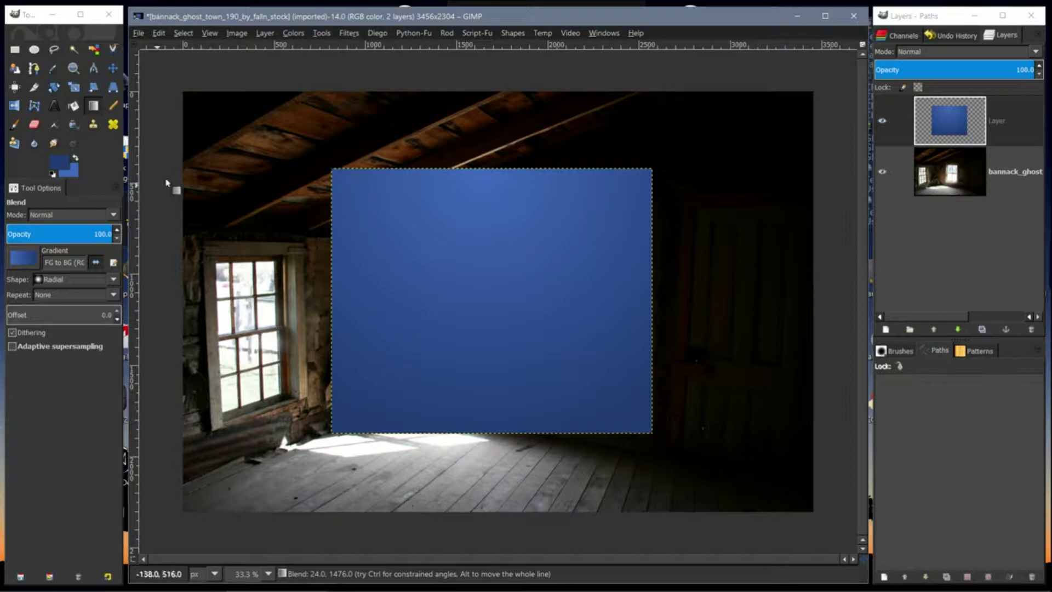
left_click(113, 87)
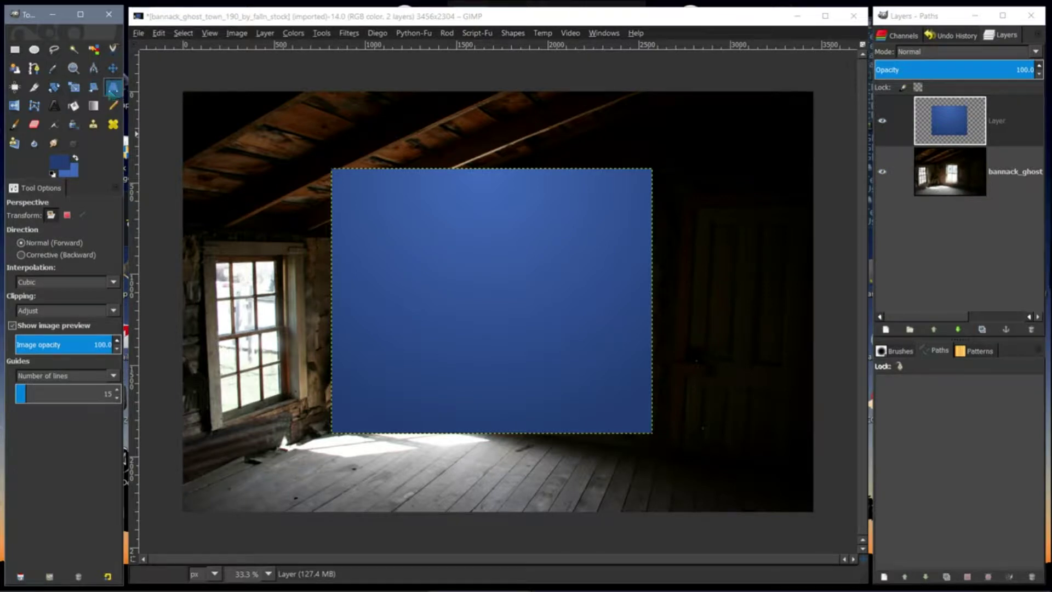
Step: Pull the blue layer's top corners down and inward into a trapezoid and apply the perspective
left_click(388, 224)
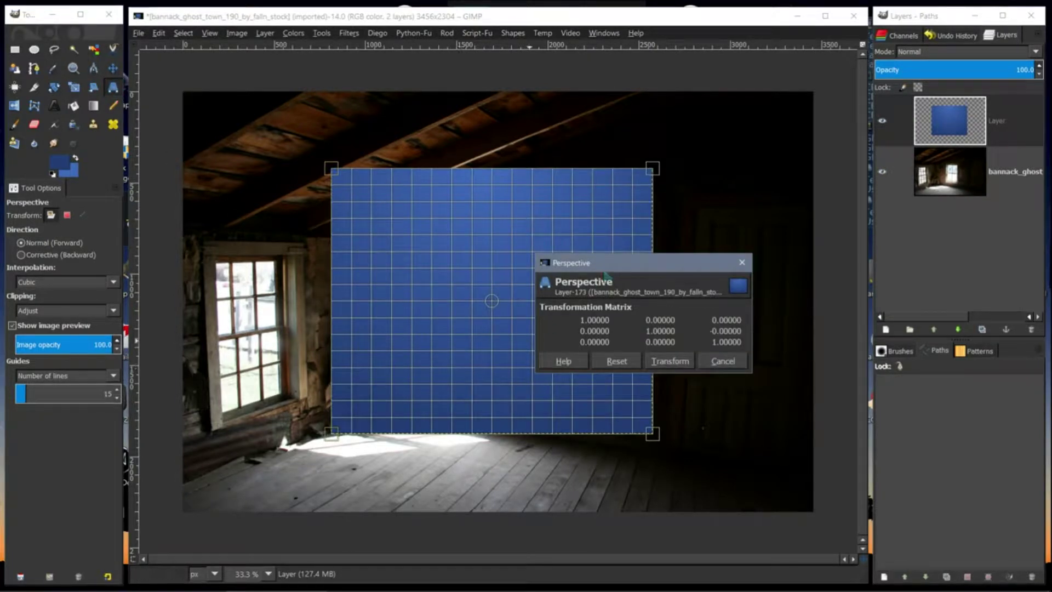
left_click_drag(609, 268, 765, 206)
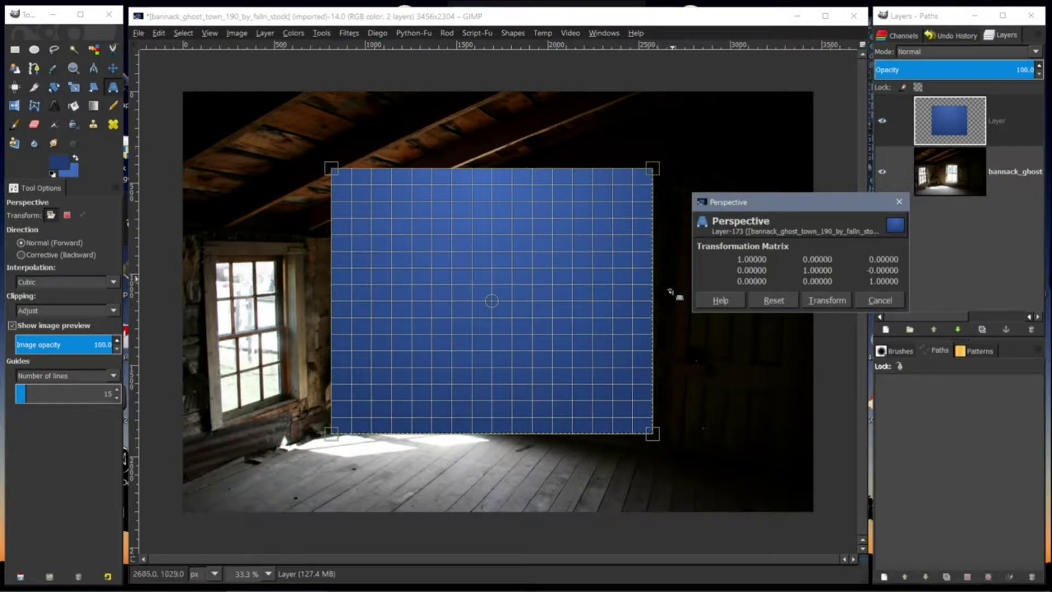
left_click_drag(781, 204, 812, 203)
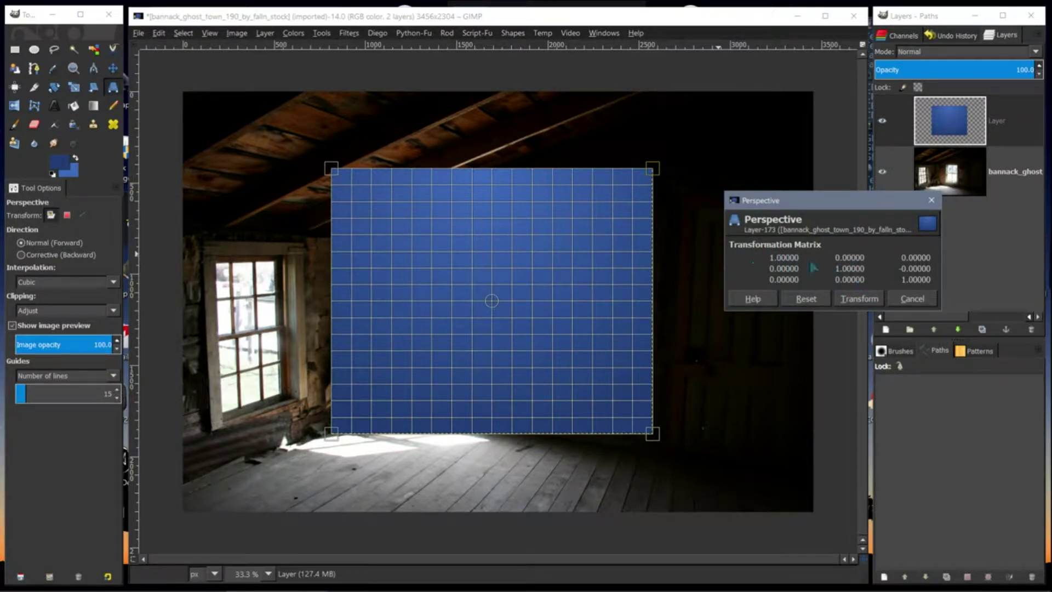
left_click_drag(653, 168, 569, 265)
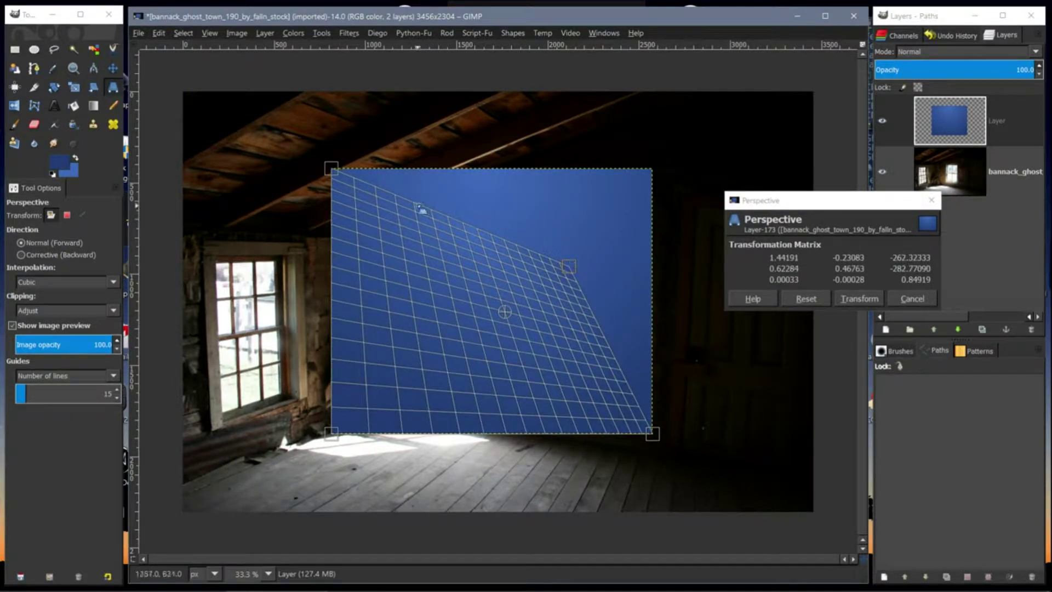
left_click_drag(329, 169, 404, 251)
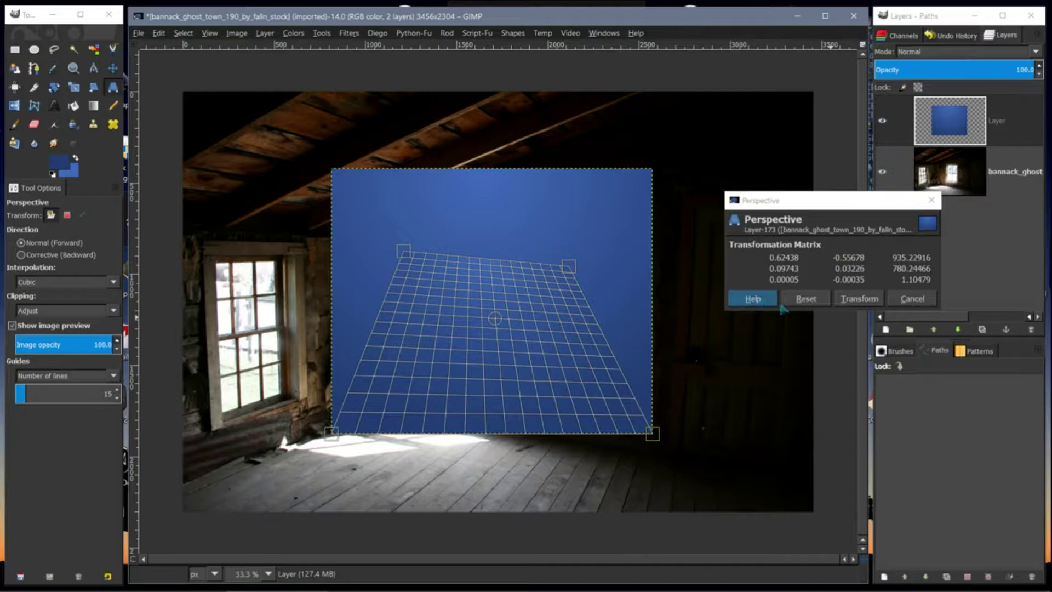
left_click(859, 301)
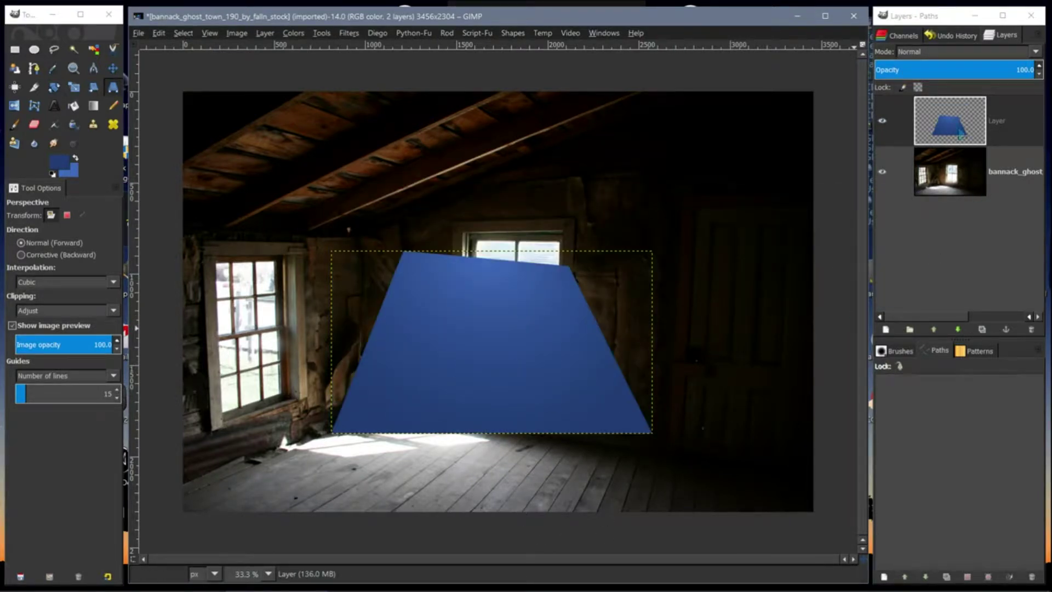
Step: Select the blue layer and undo the trapezoid perspective warp
left_click(960, 131)
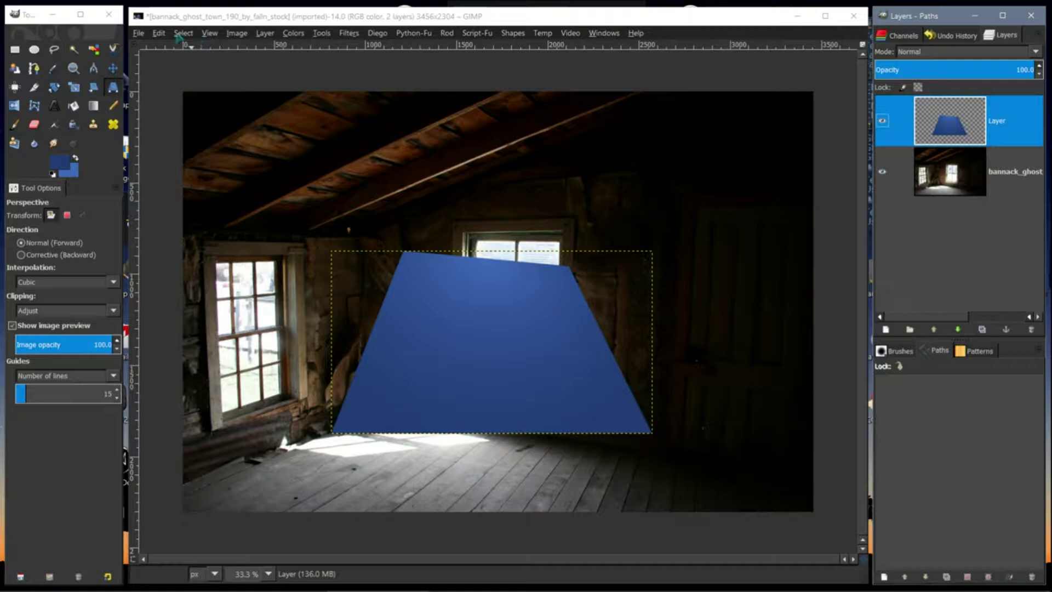
left_click(159, 33)
left_click(182, 62)
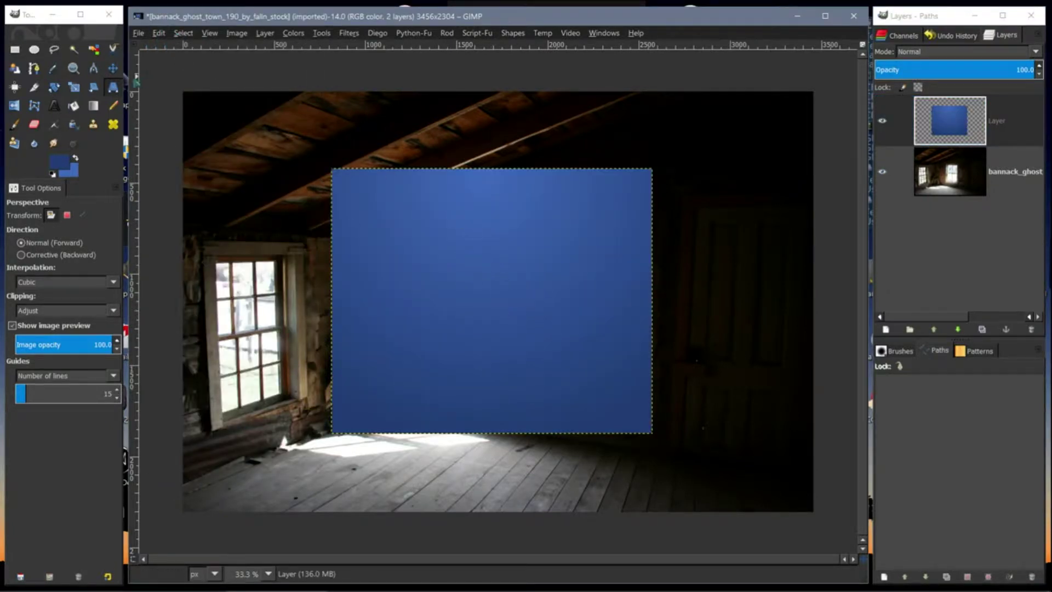
Step: Drag the blue rectangle with the Move tool to sit over the middle of the attic
left_click(112, 69)
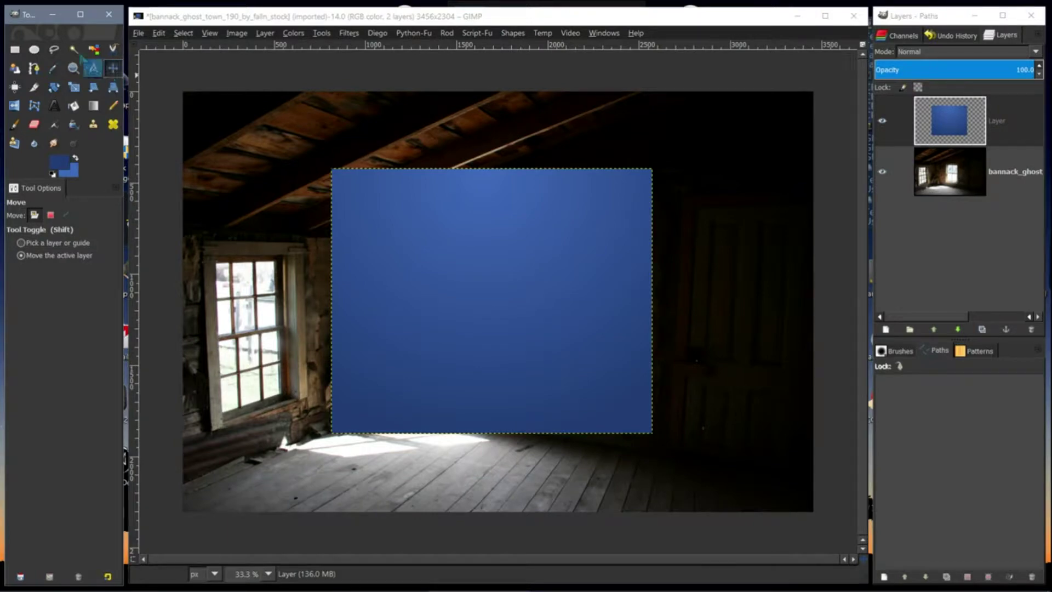
left_click_drag(429, 270, 677, 401)
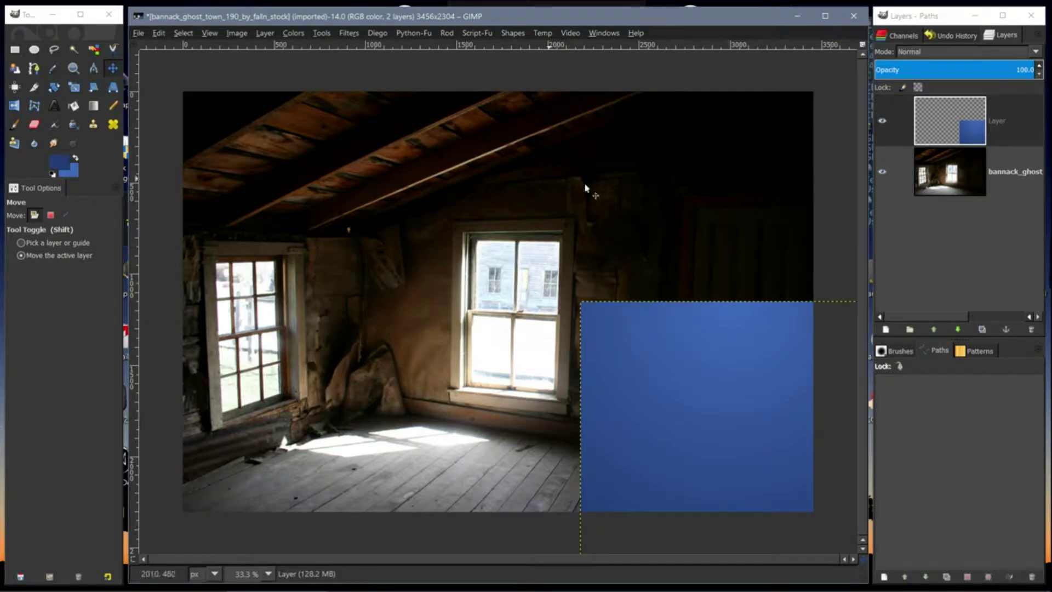
left_click_drag(713, 390, 492, 323)
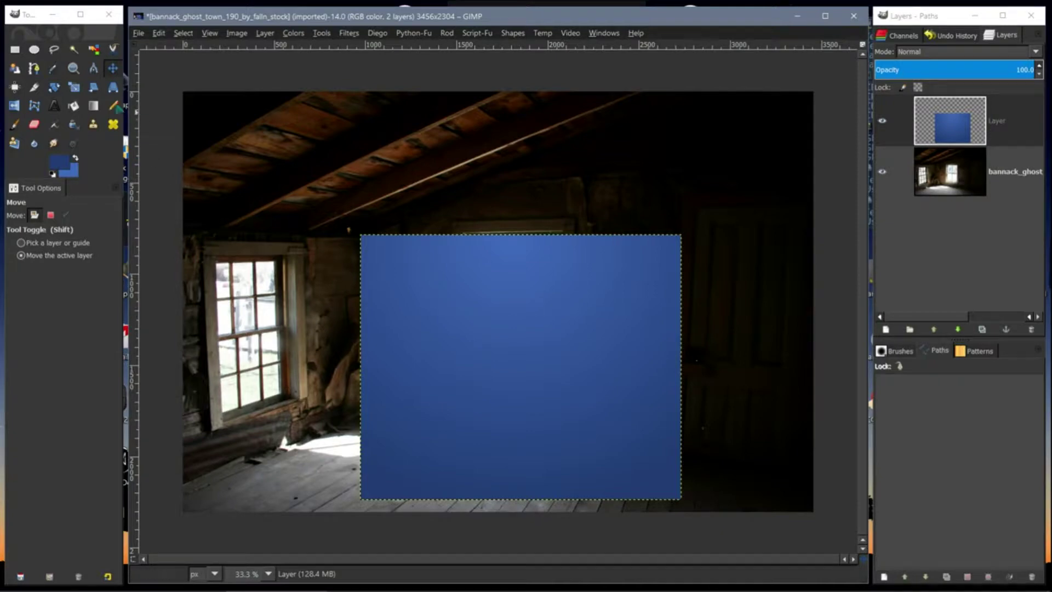
Step: Perspective-warp the blue layer, stretching its right corners up along the roof slope and adjusting its position
left_click(113, 86)
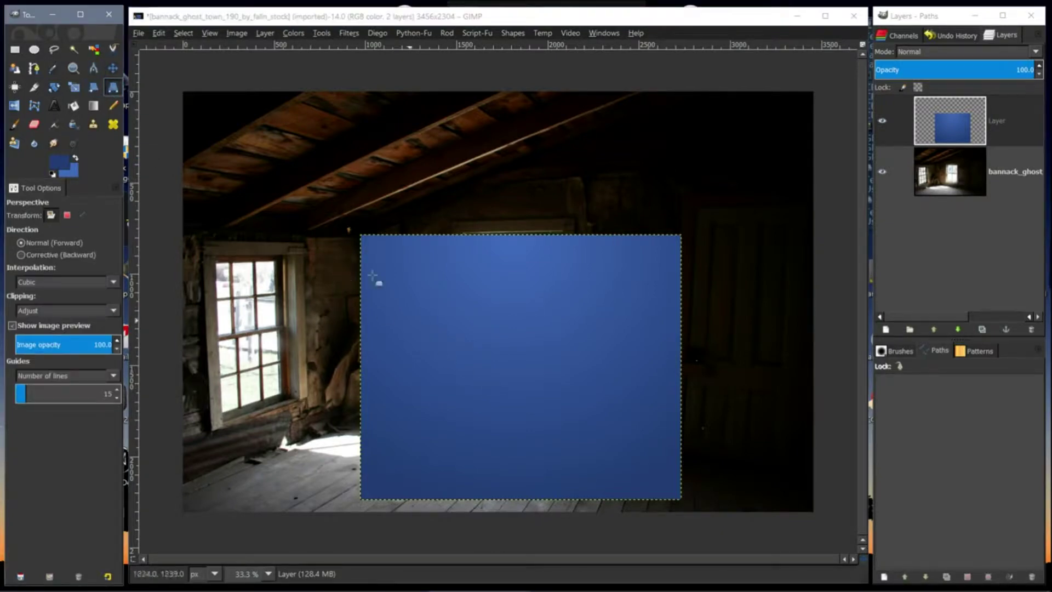
left_click(572, 332)
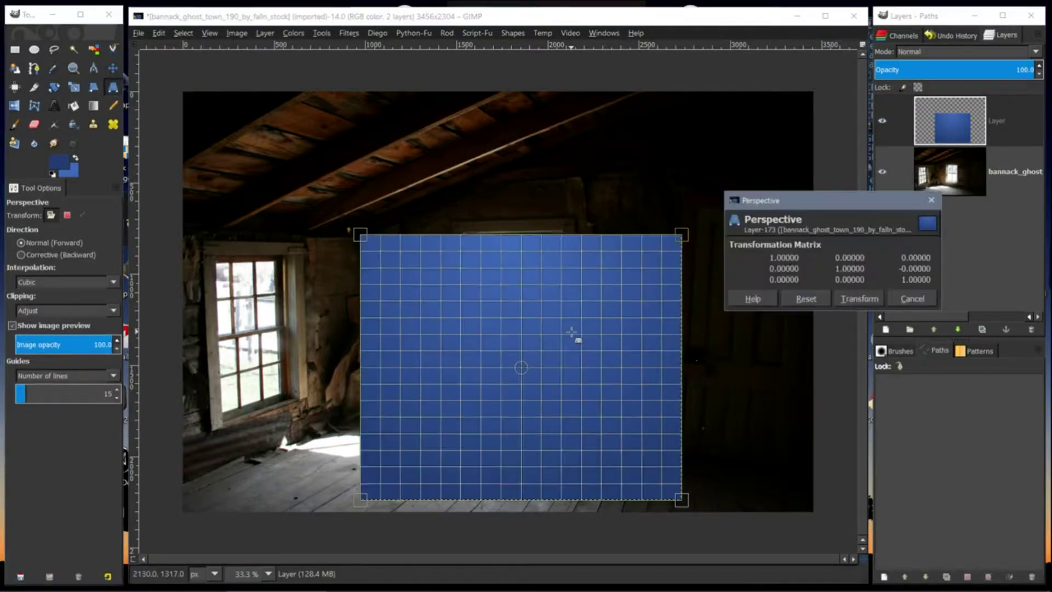
left_click_drag(671, 243, 802, 37)
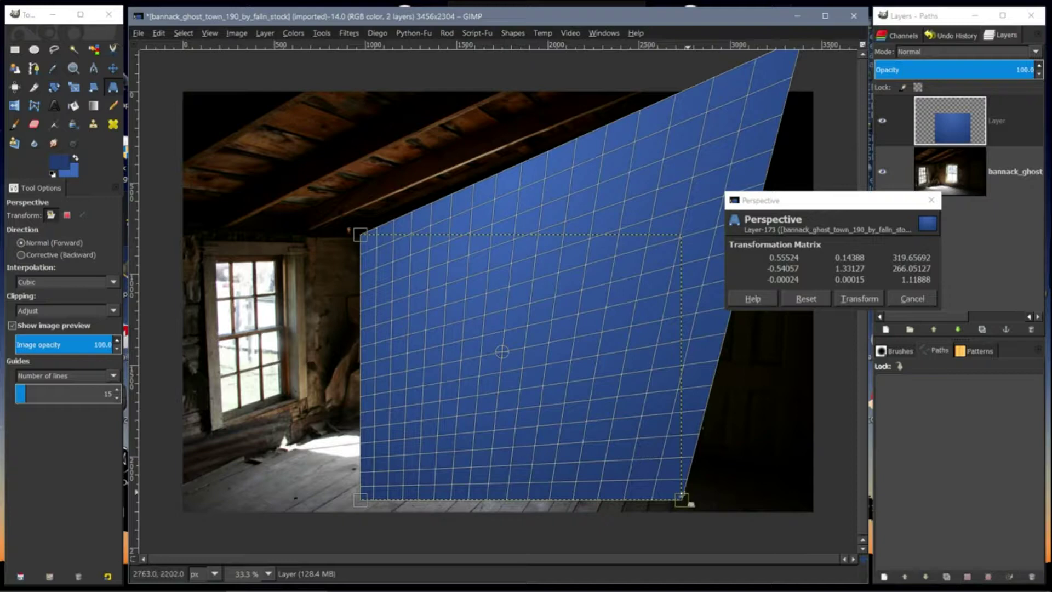
left_click_drag(685, 501, 835, 515)
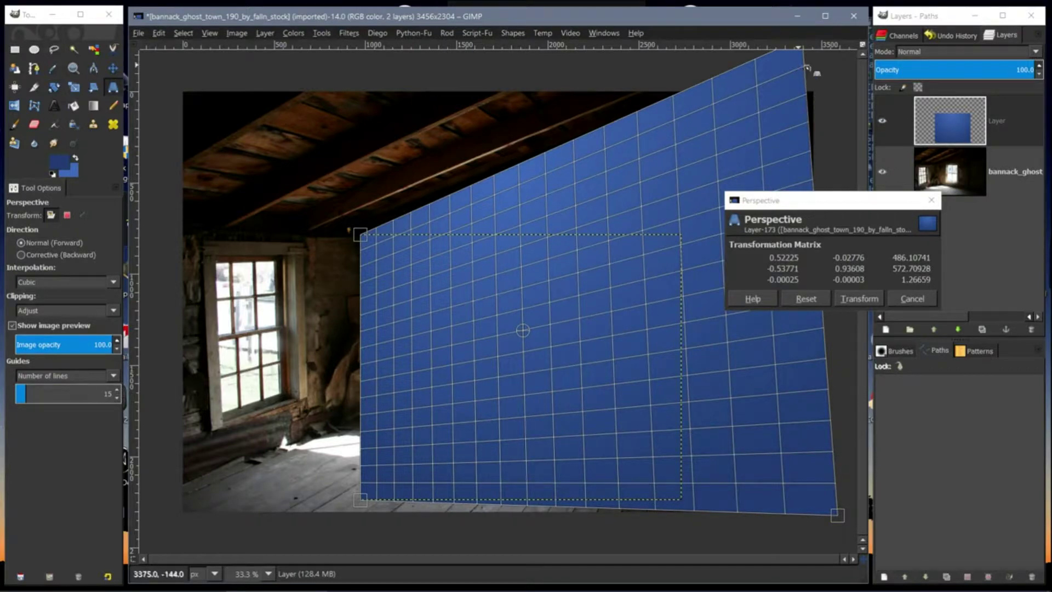
left_click_drag(807, 68, 821, 65)
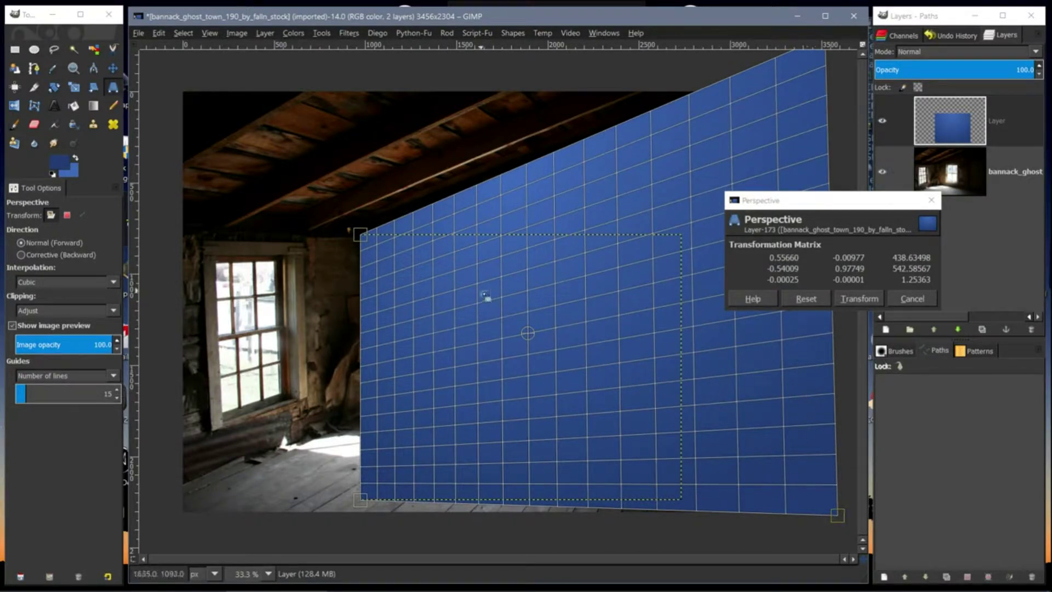
mouse_move(529, 332)
left_mouse_down()
mouse_move(481, 333)
mouse_move(537, 320)
mouse_move(533, 329)
left_mouse_up()
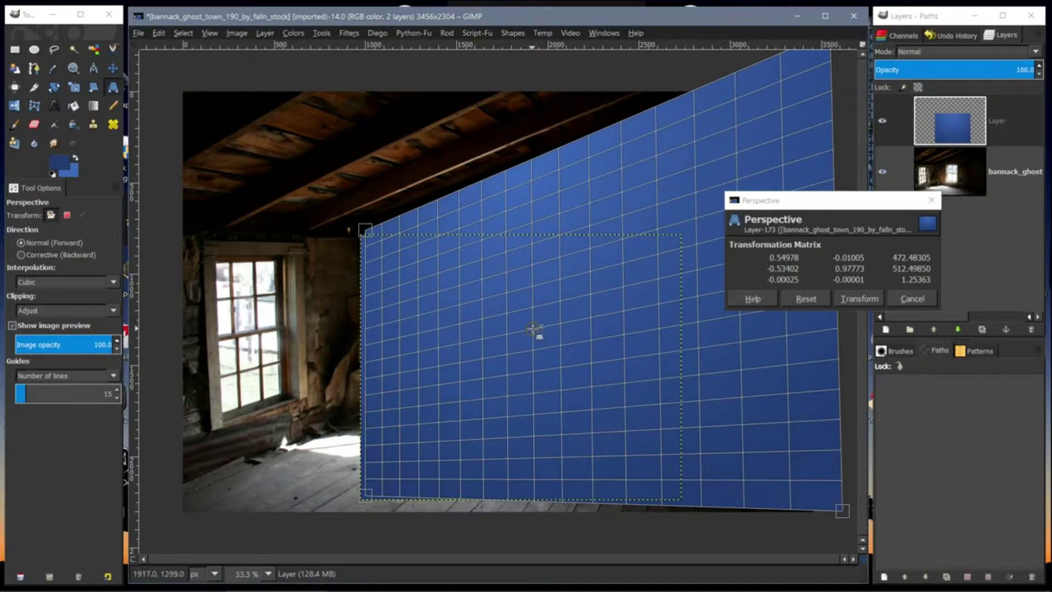
left_click_drag(533, 329, 432, 329)
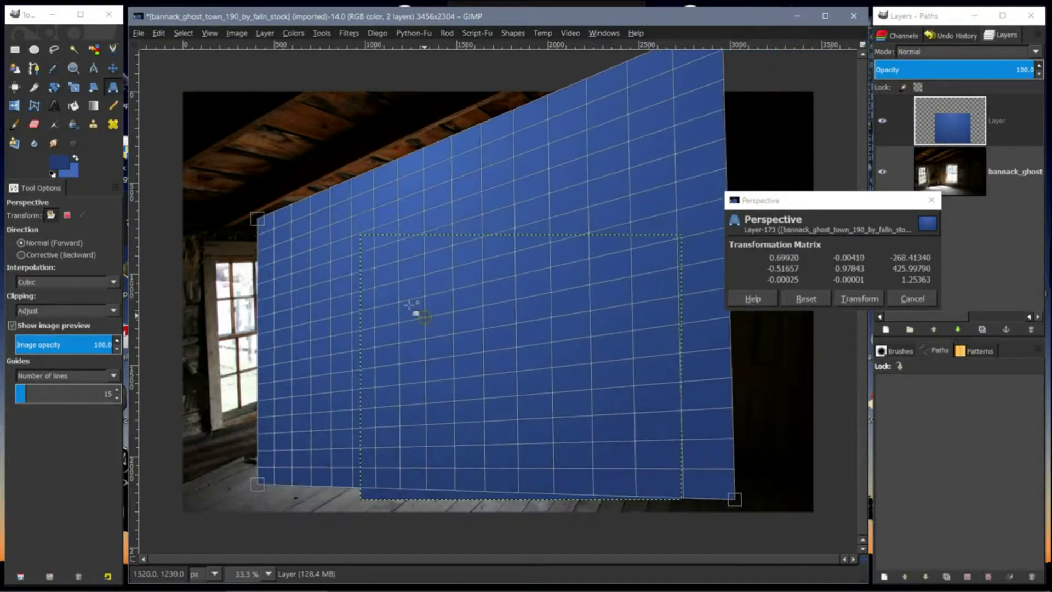
left_click_drag(417, 314, 491, 335)
left_click_drag(542, 362, 532, 324)
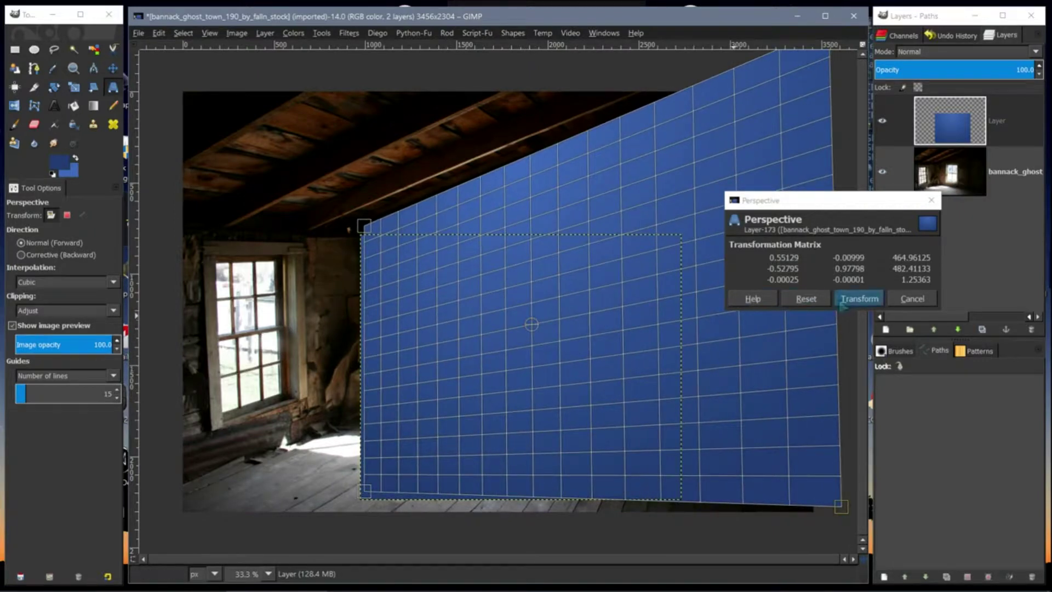
Step: Apply the perspective warp and zoom the view out to 25%
left_click(857, 305)
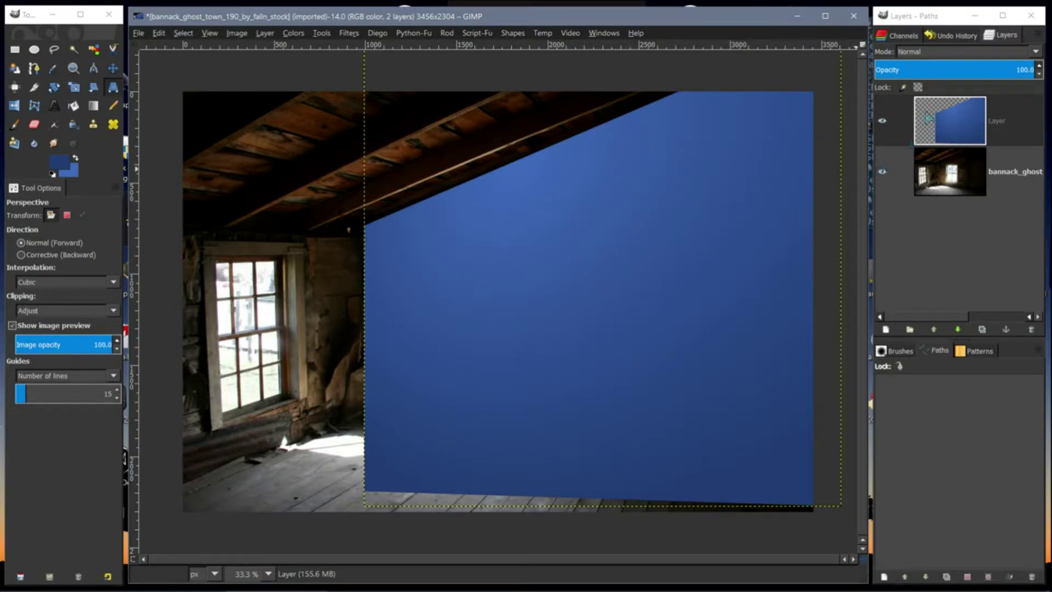
left_click(267, 574)
left_click(241, 554)
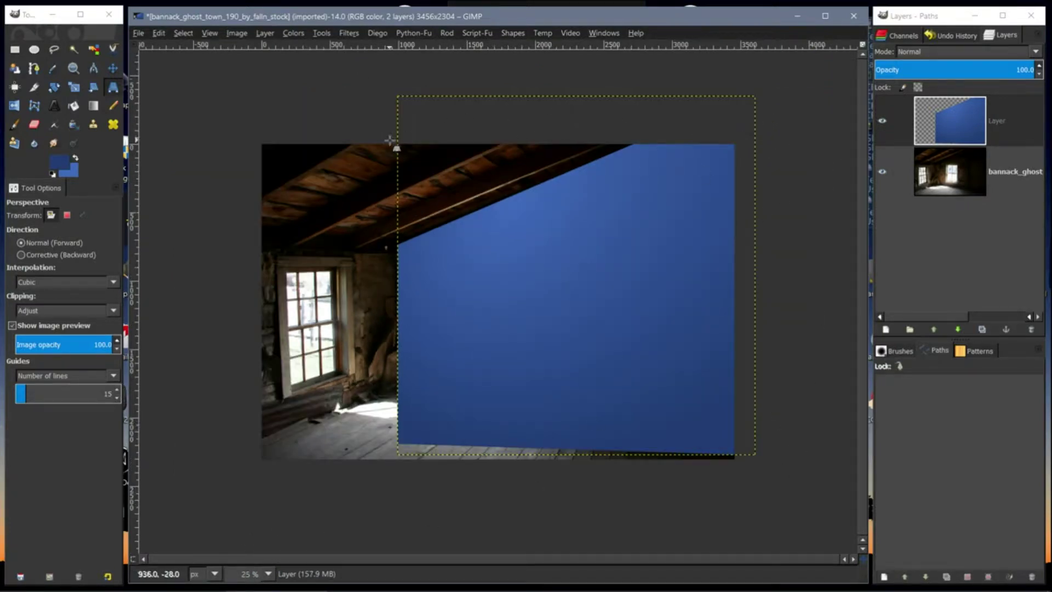
Step: Resize the blue layer to the full canvas with Layer to Image Size
left_click(956, 131)
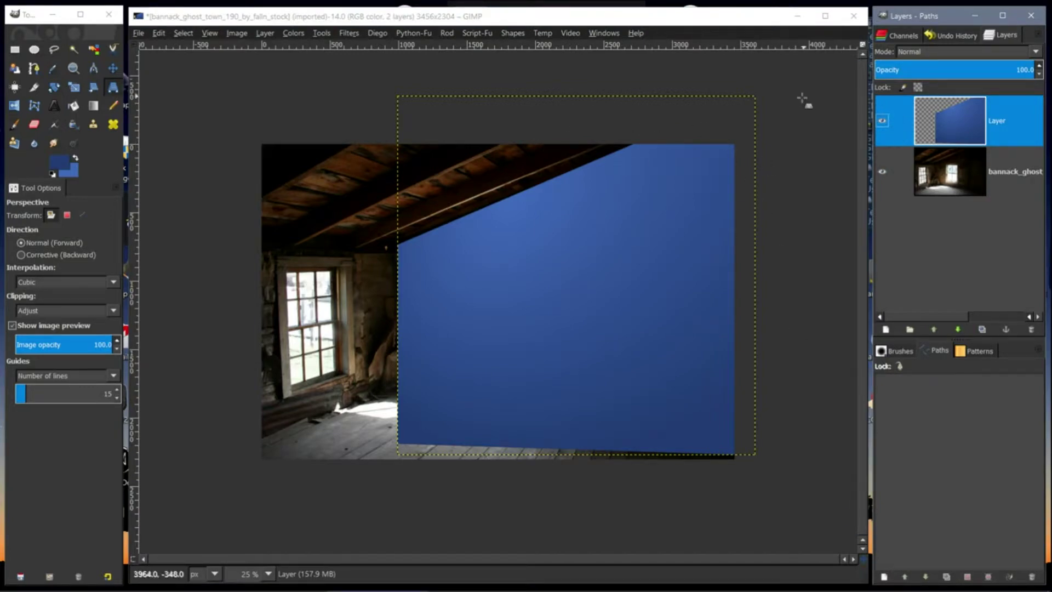
left_click(952, 176)
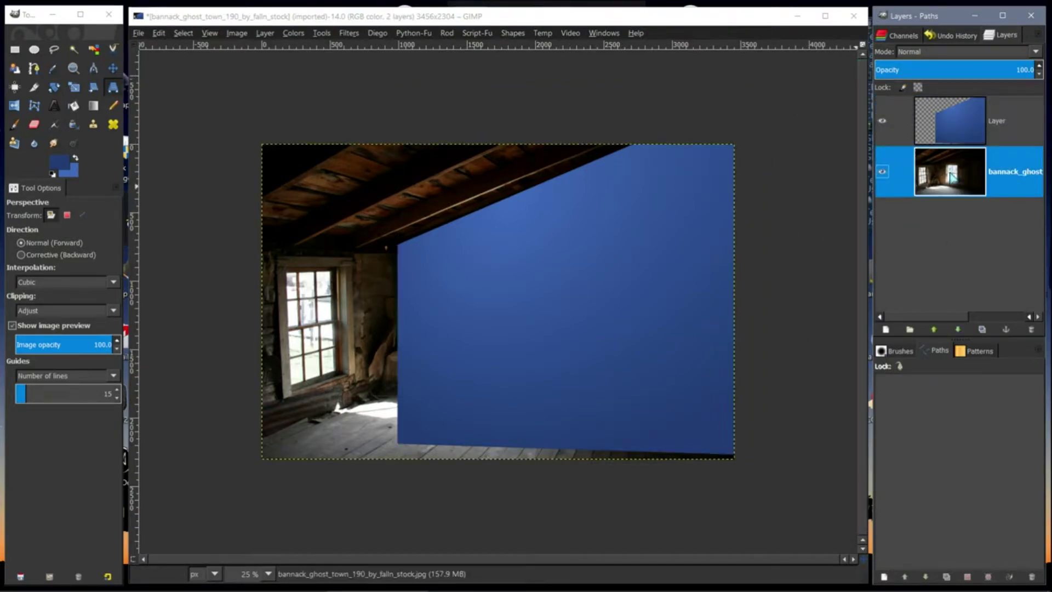
left_click(947, 133)
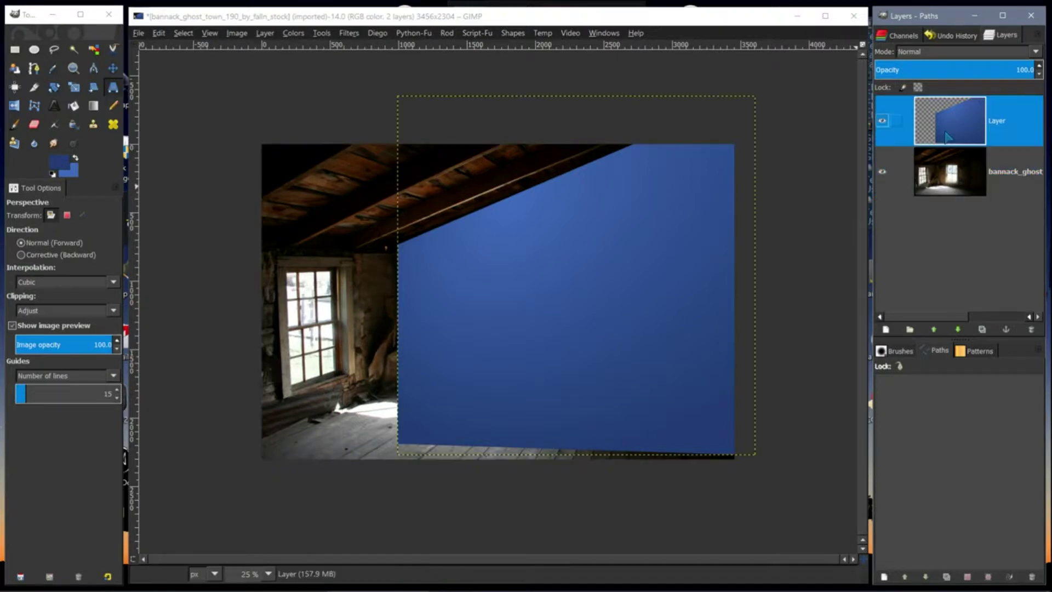
right_click(945, 122)
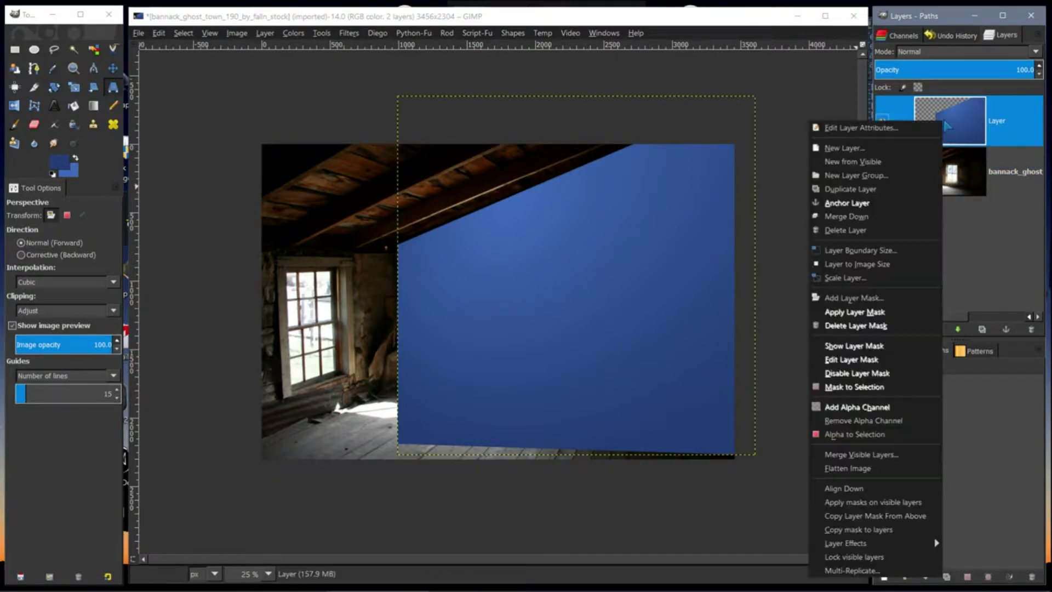
left_click(849, 265)
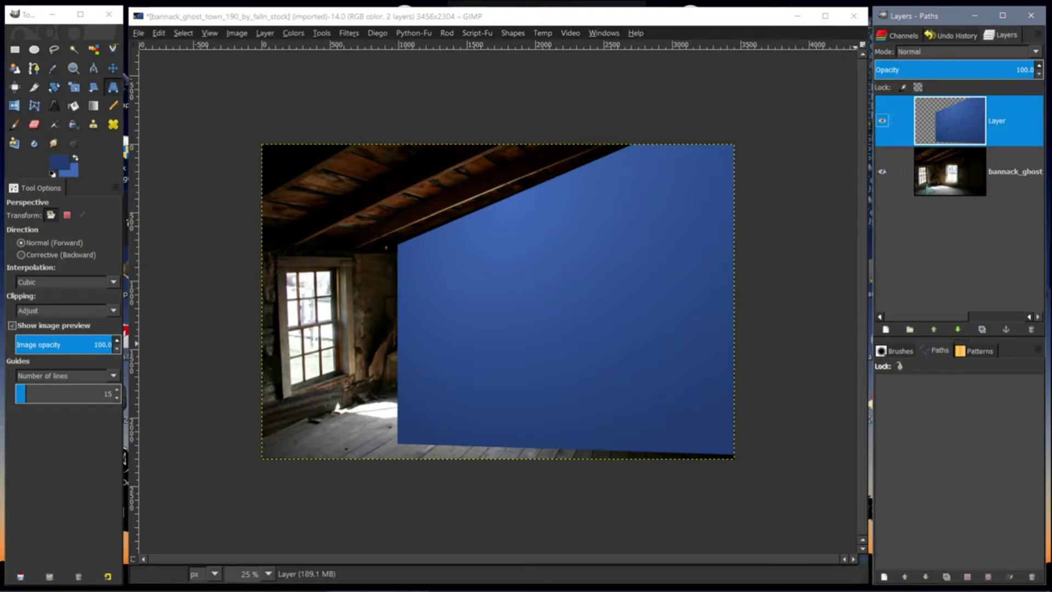
Step: Undo Layer to Image Size and the perspective warp, then begin a fresh perspective on the blue layer
left_click(112, 92)
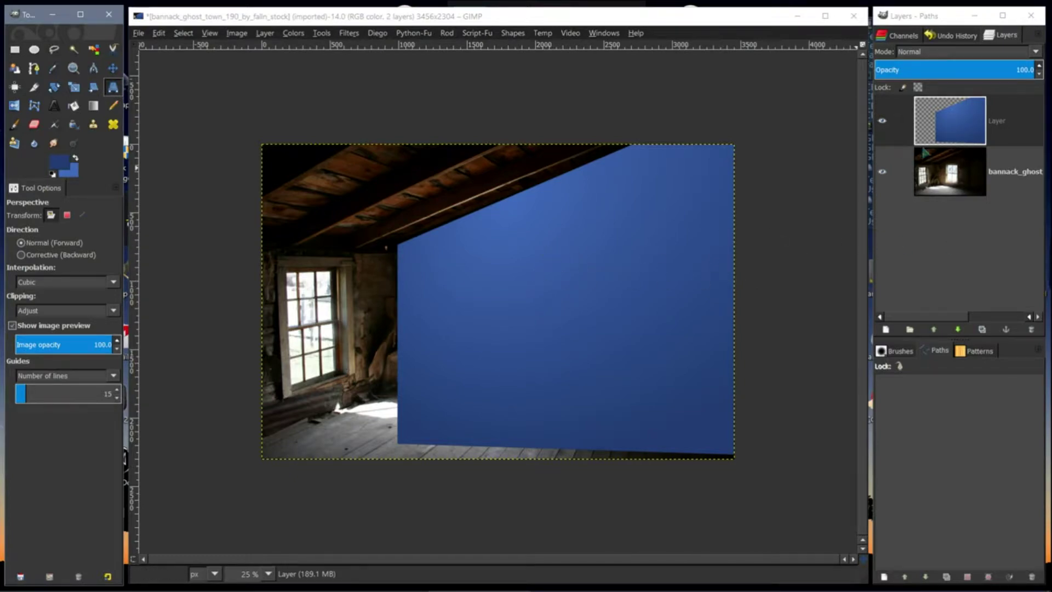
left_click(155, 34)
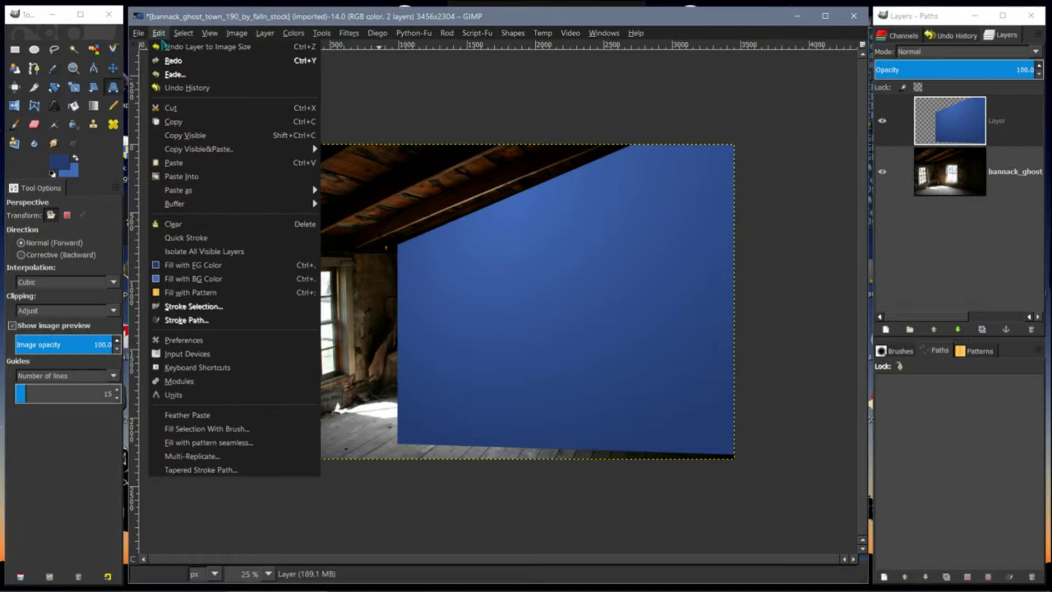
left_click(164, 51)
left_click(158, 33)
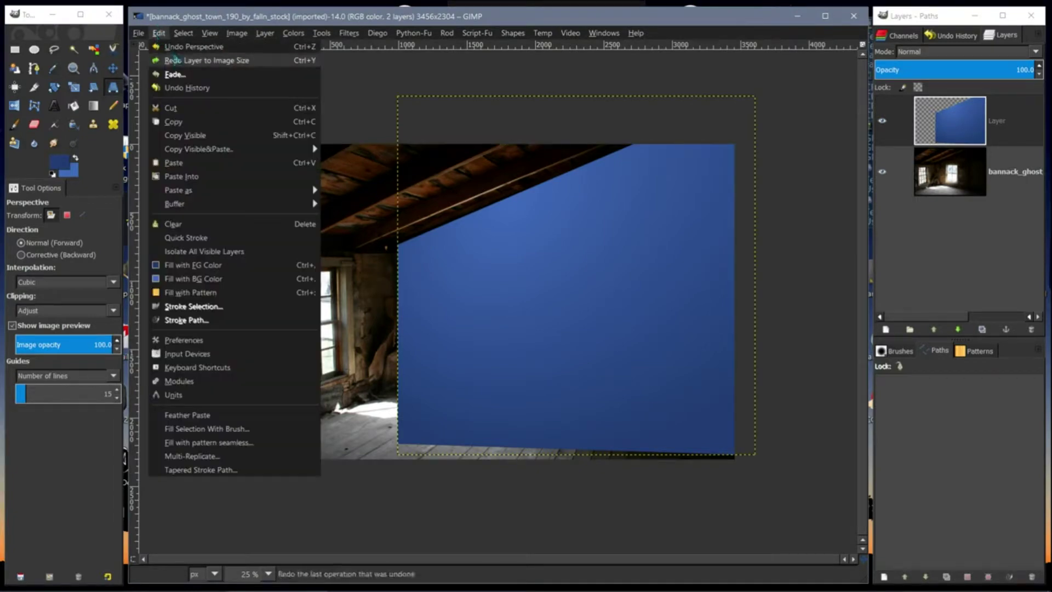
left_click(169, 51)
left_click(484, 332)
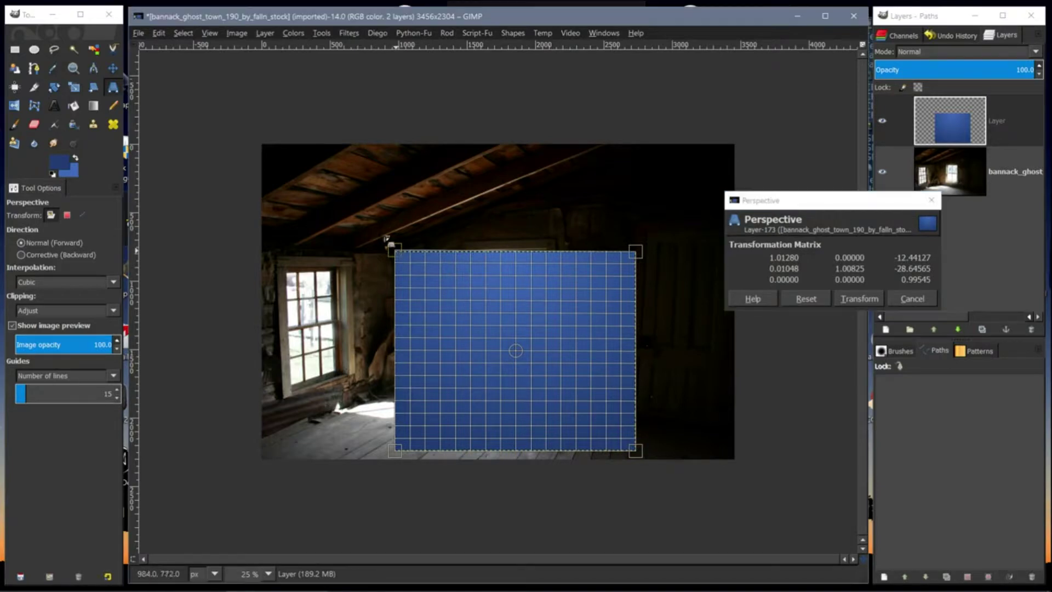
Step: Pull the blue layer's top corners toward the image's top edge, then cancel the warp
left_click_drag(386, 254, 264, 148)
left_click_drag(310, 234, 301, 256)
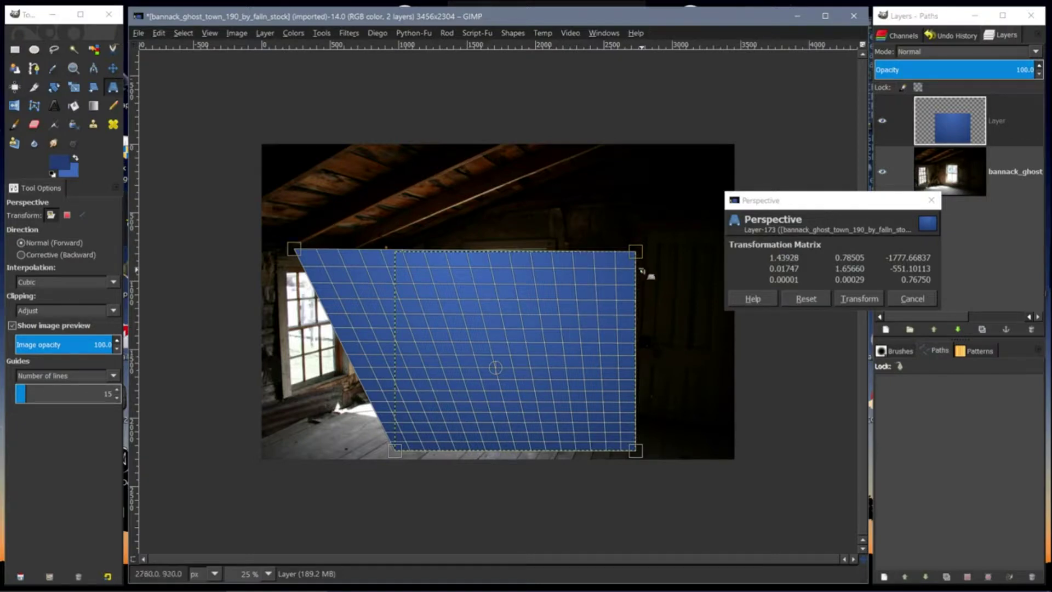
left_click_drag(643, 255, 524, 150)
left_click_drag(288, 251, 294, 252)
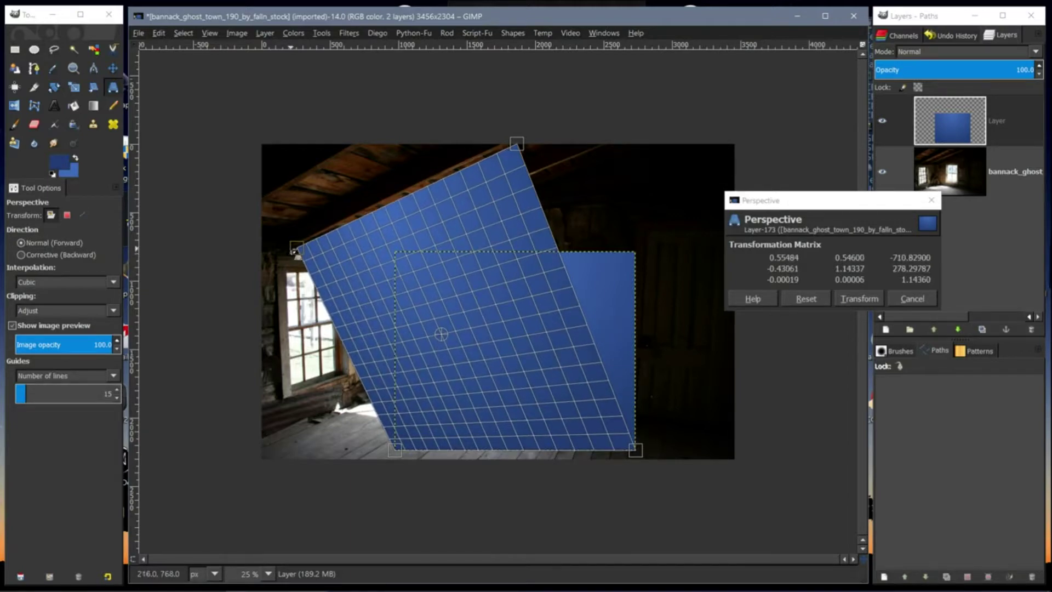
left_click(912, 298)
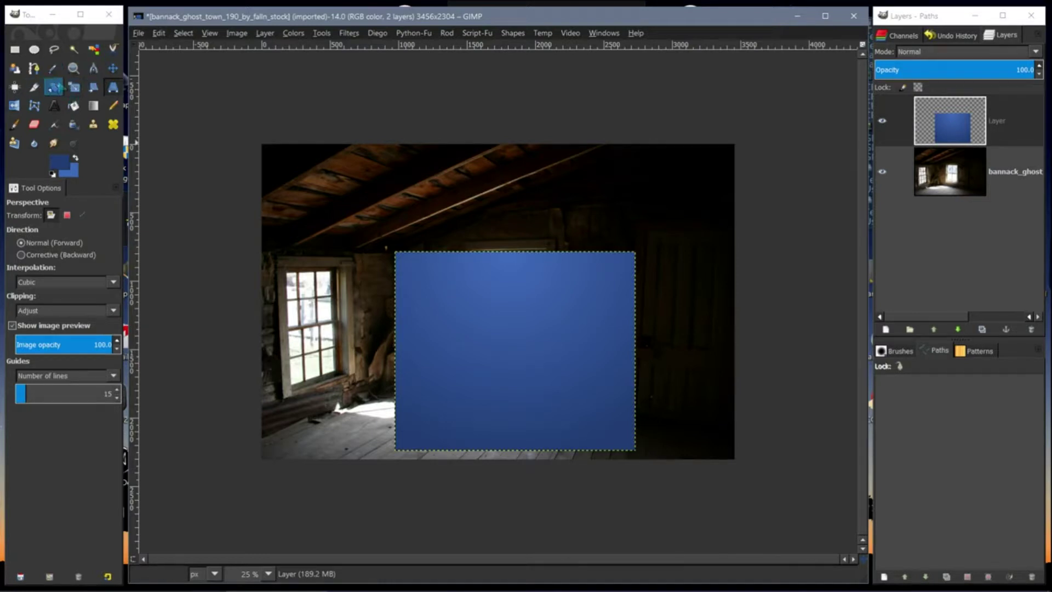
Step: Draw a new path with the Paths tool, placing anchors along the sloping roof beam
left_click(33, 68)
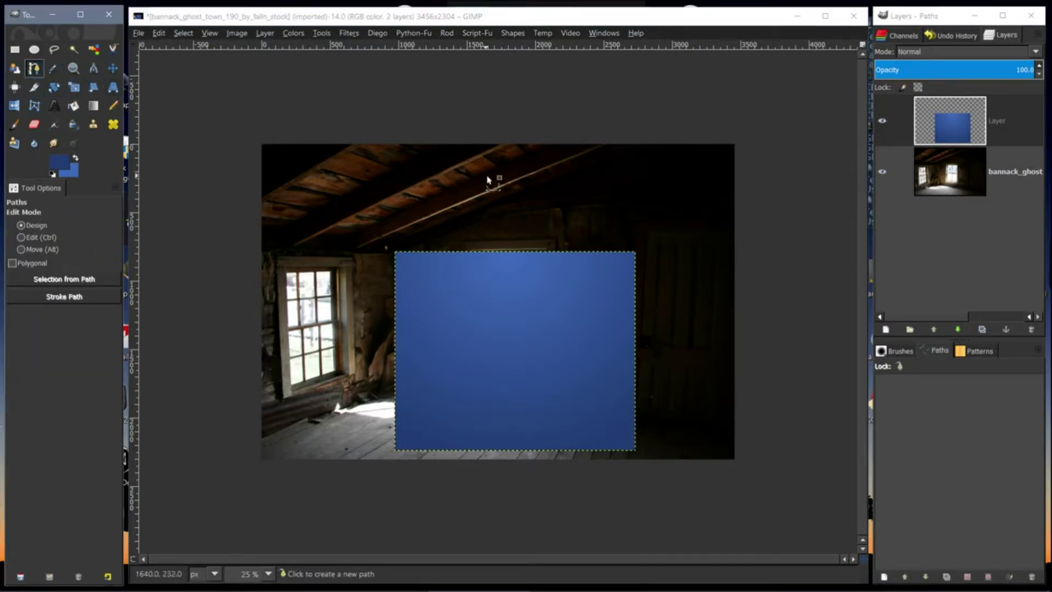
left_click(522, 141)
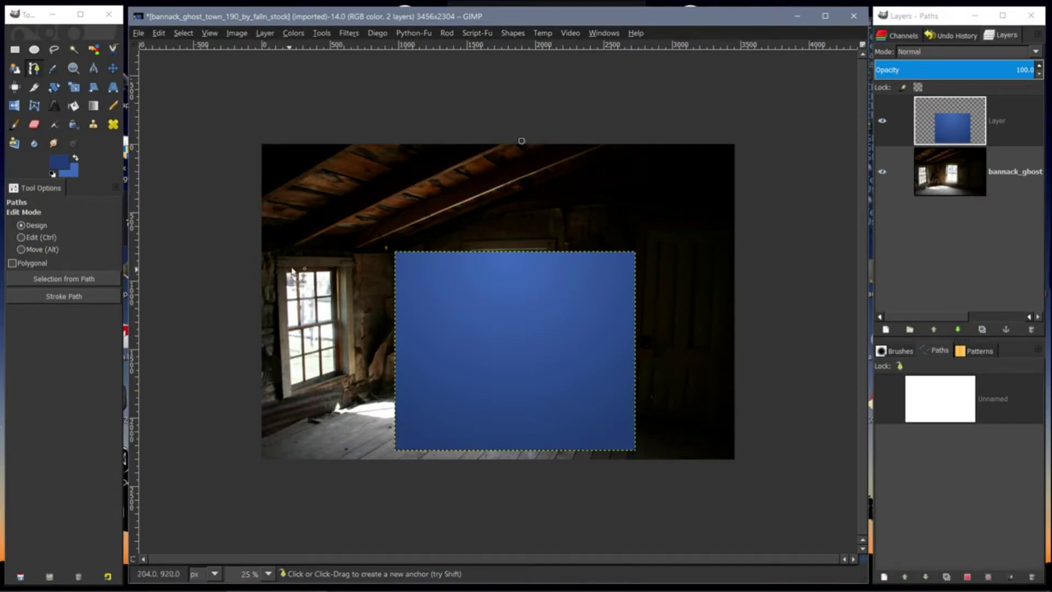
left_click_drag(292, 270, 236, 273)
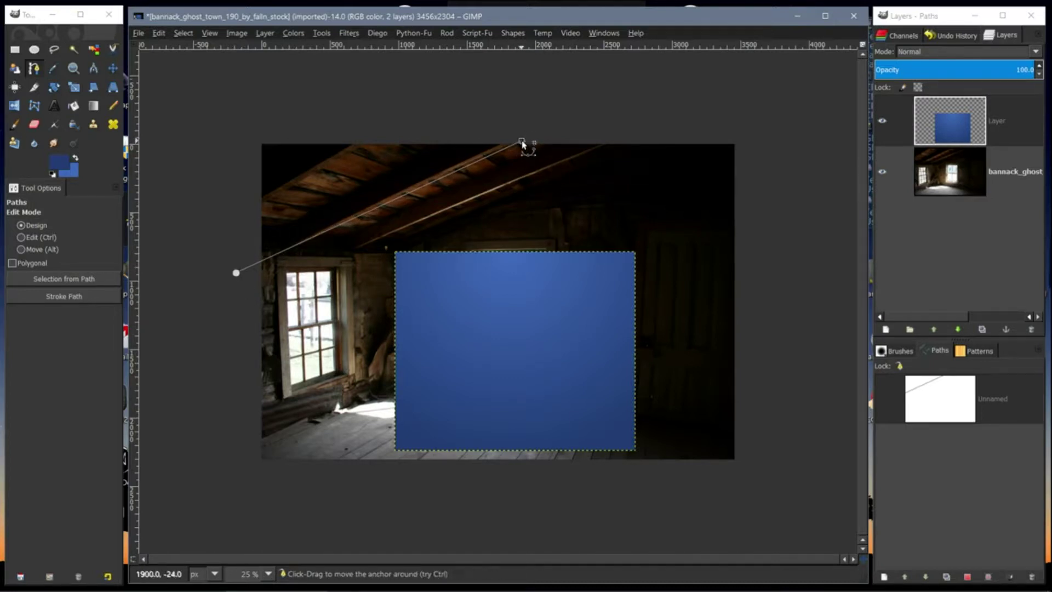
left_click_drag(522, 145, 550, 127)
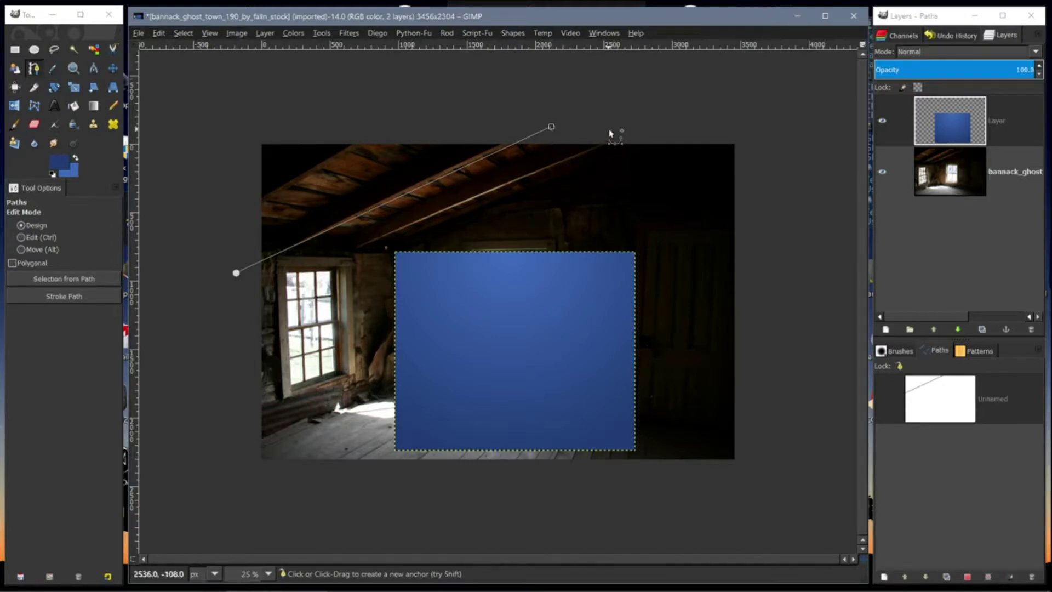
left_click(635, 129)
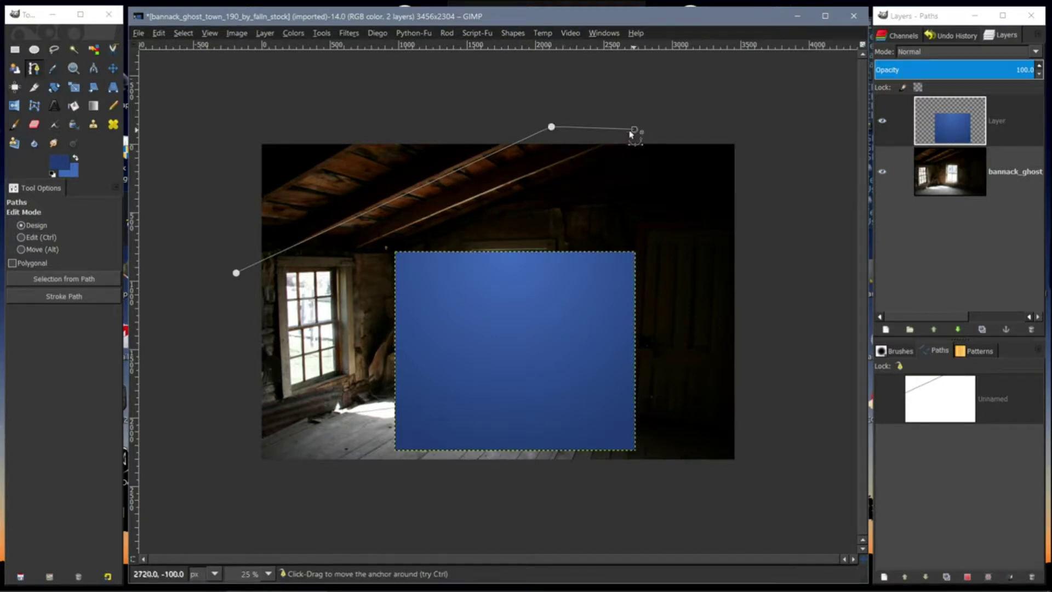
left_click(289, 280)
left_click_drag(289, 284, 361, 248)
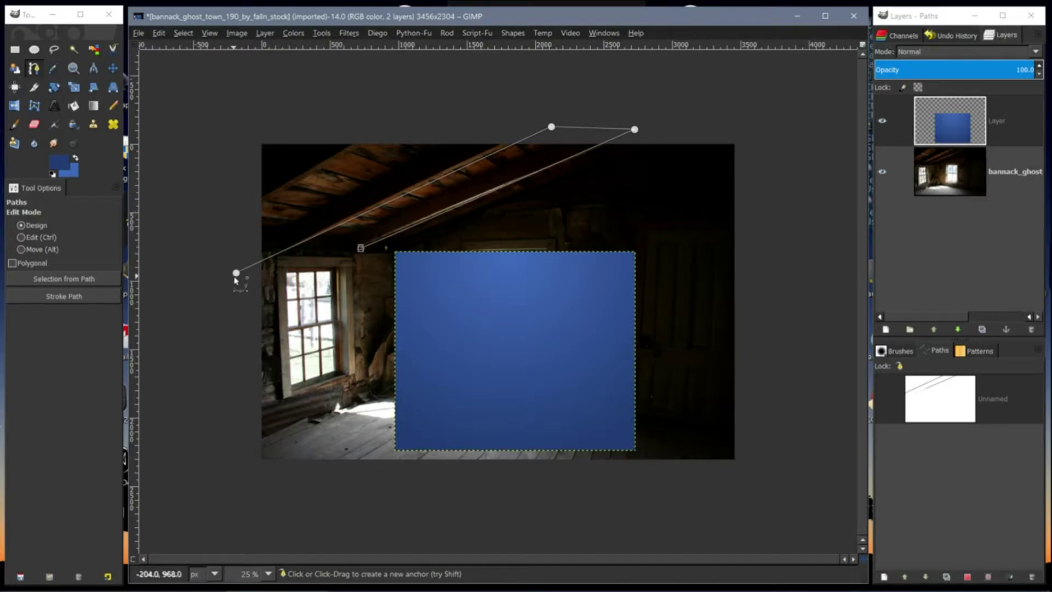
mouse_move(237, 273)
left_mouse_down()
mouse_move(155, 311)
mouse_move(235, 274)
mouse_move(229, 288)
left_mouse_up()
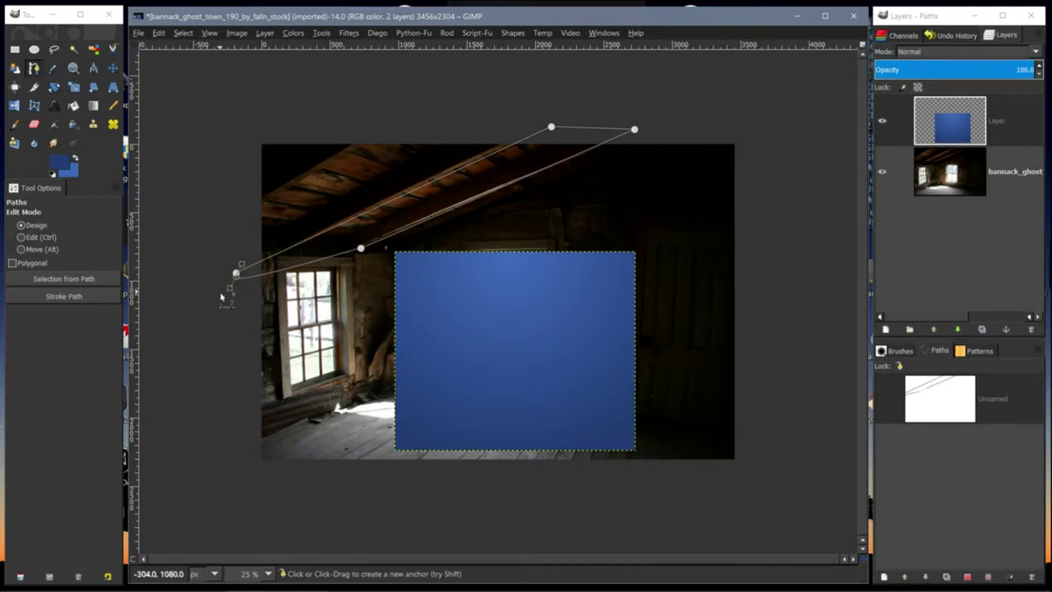
Step: Sharpen and reposition the left anchor, delete the stray end point, and close the four-point path
key("ctrl")
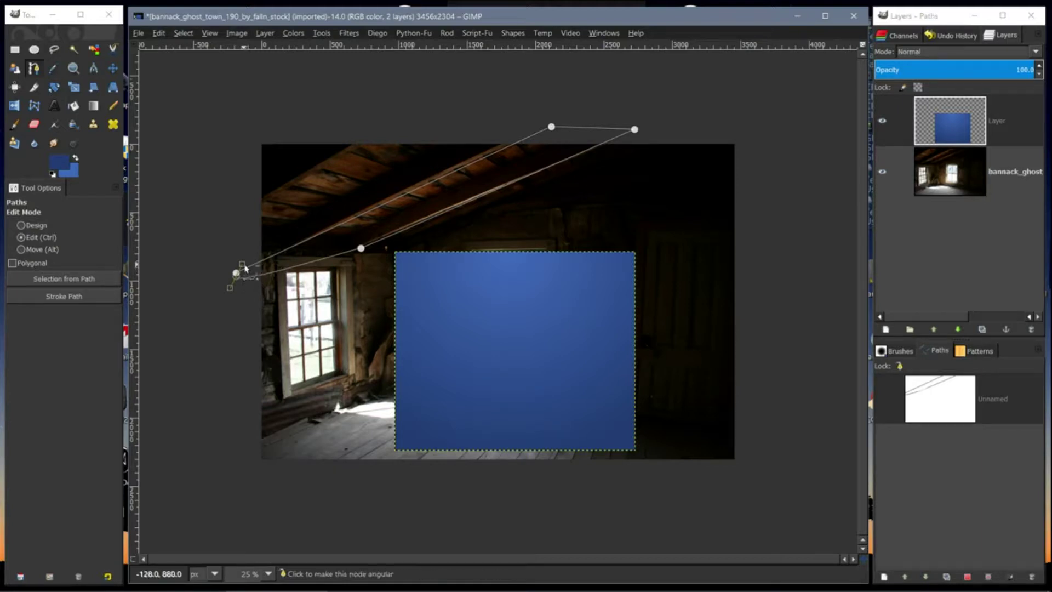
left_click(231, 289, "ctrl")
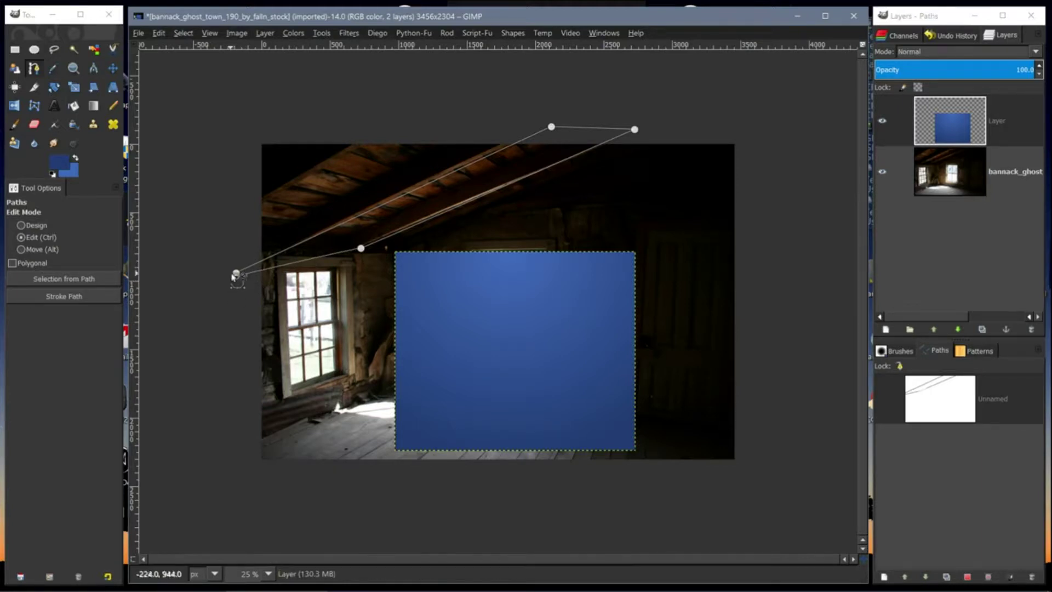
left_click_drag(239, 287, 304, 260)
left_click_drag(239, 278, 297, 251)
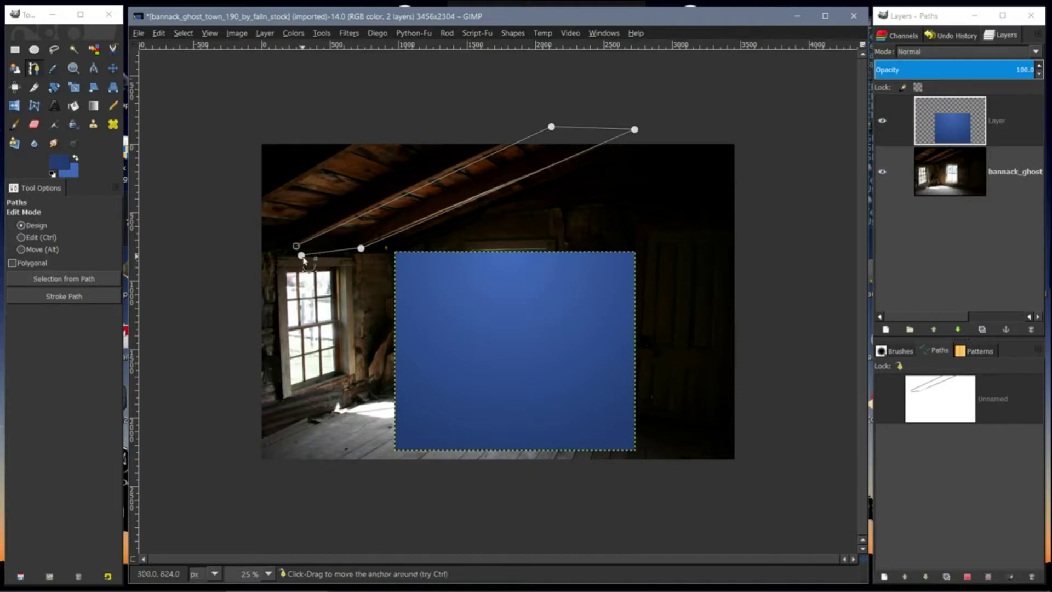
left_click(301, 255, "ctrl+shift")
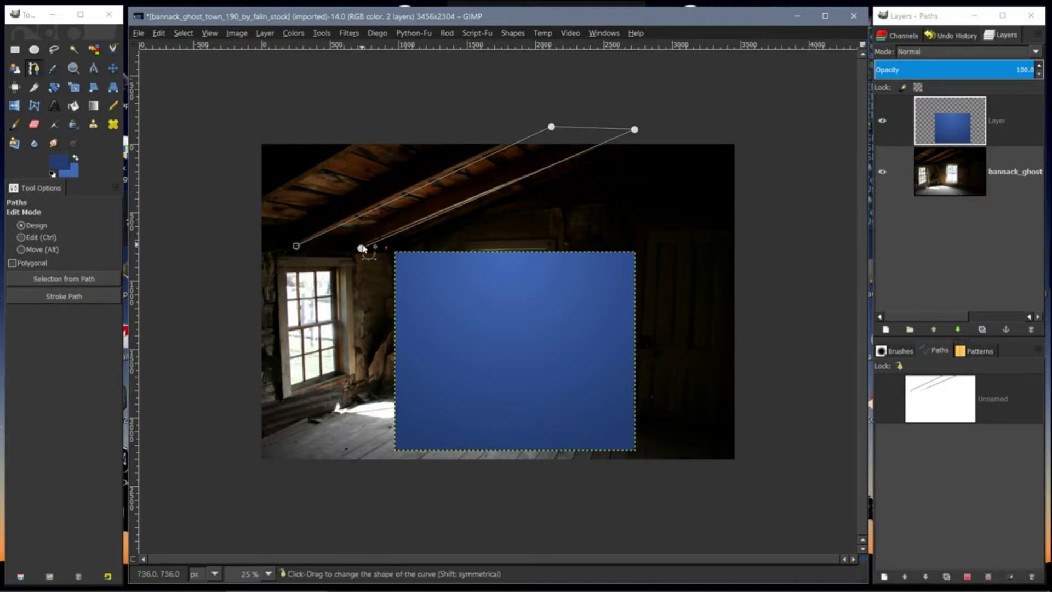
left_click(296, 246, "ctrl")
Step: Select the Unnamed roof path, toggle its visibility, and make the blue gradient layer active
left_click(887, 403)
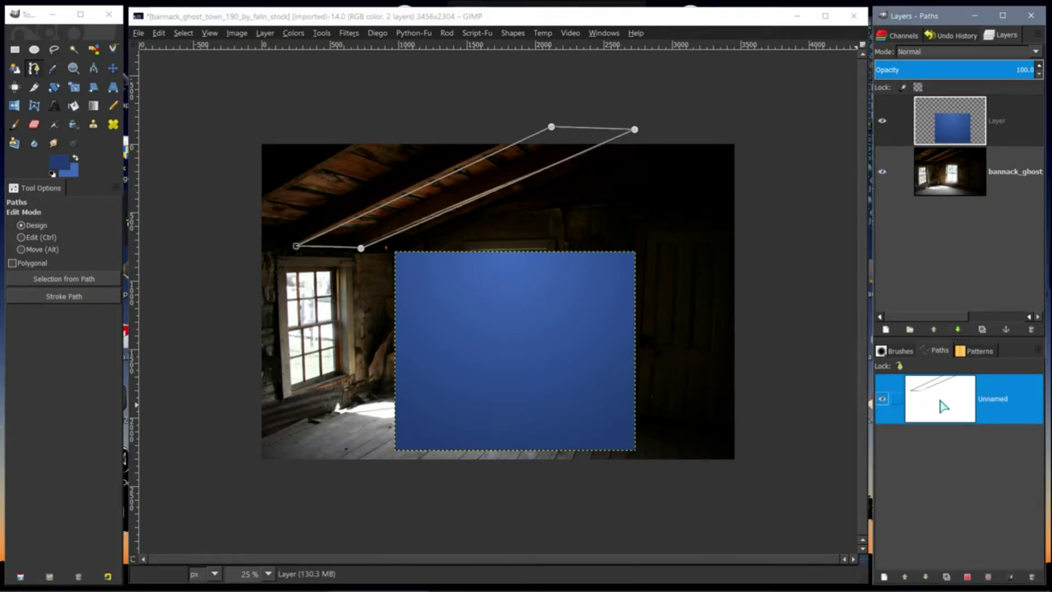
left_click(882, 400)
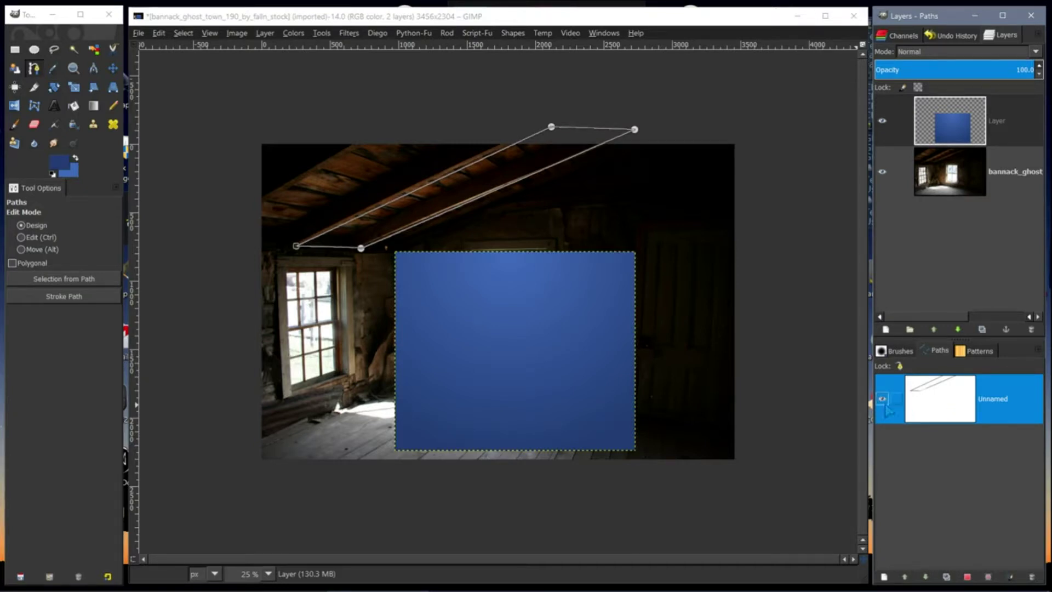
left_click(951, 140)
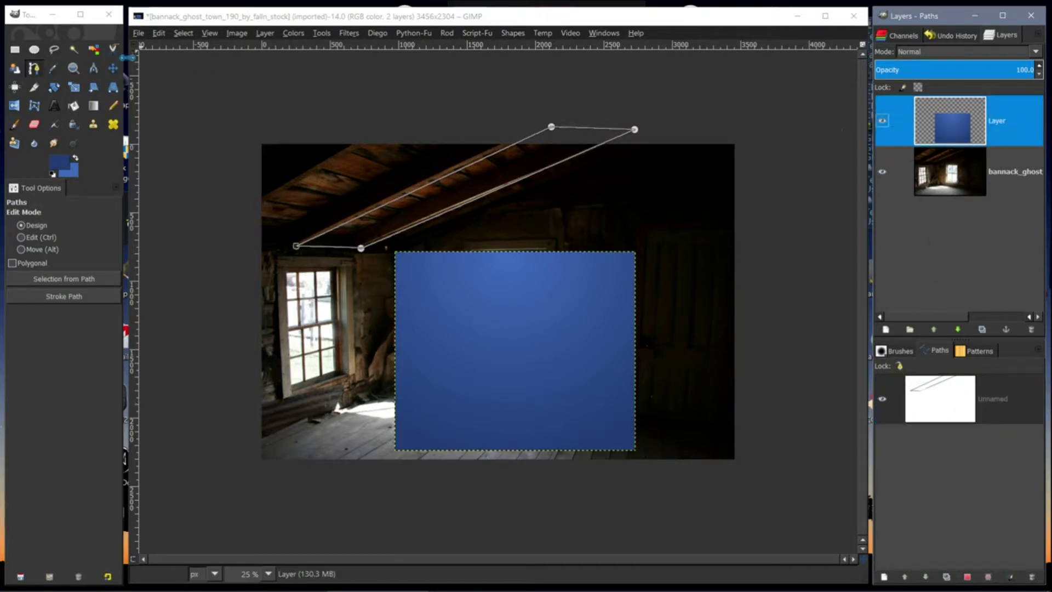
Step: Drag the blue layer's four perspective corners onto the roof path's four points, forming a slanted strip
left_click(113, 87)
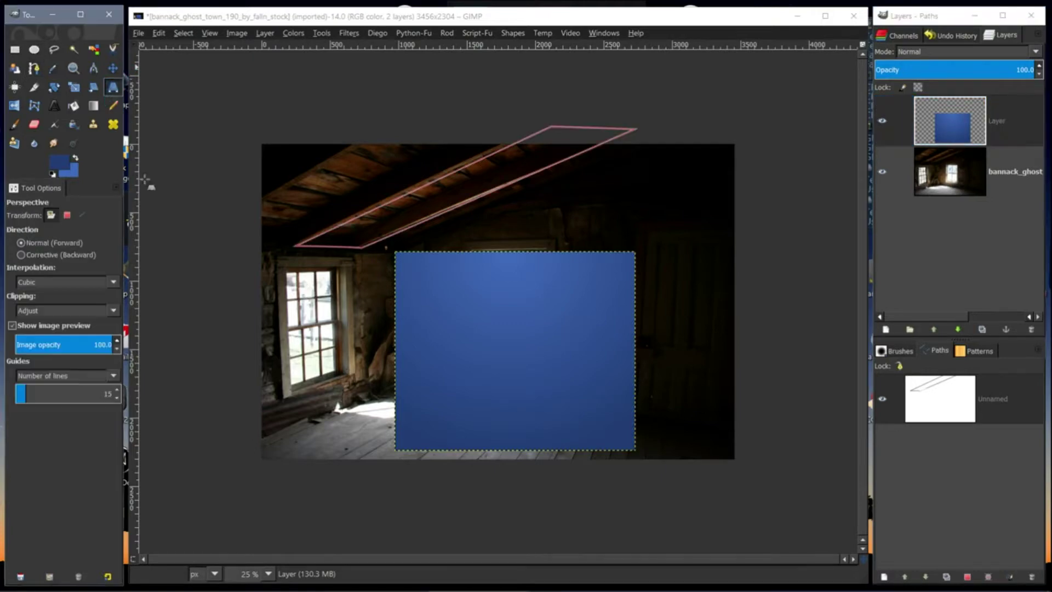
left_click(433, 320)
left_click_drag(397, 252, 630, 131)
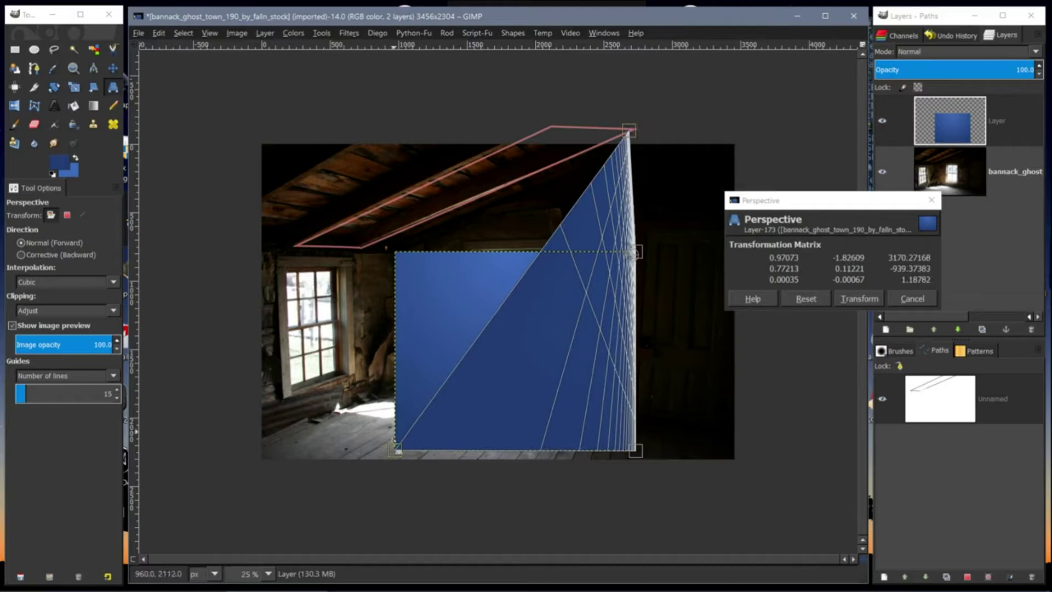
left_click_drag(396, 454, 410, 337)
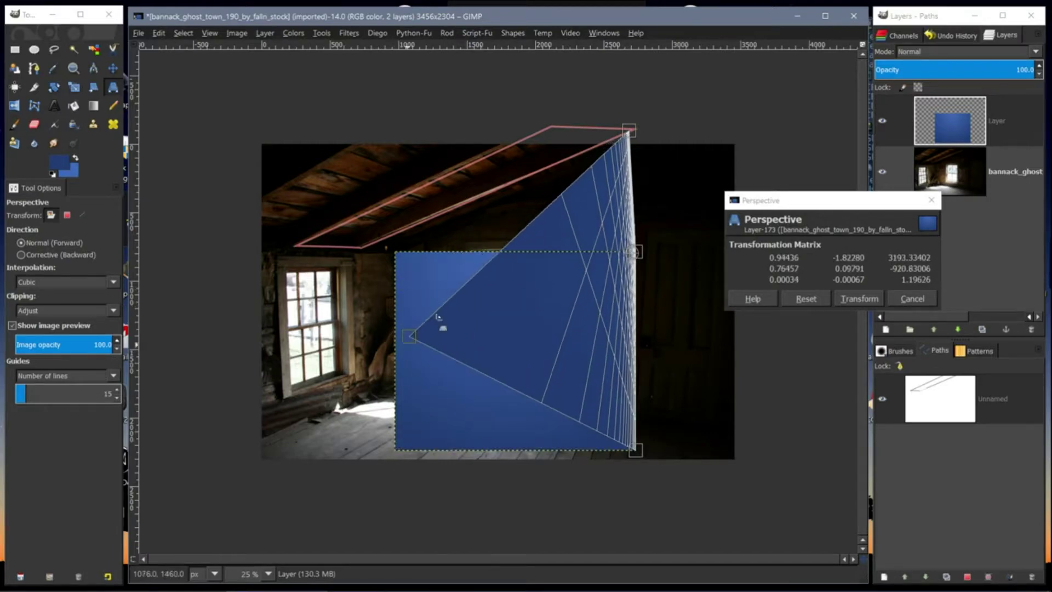
left_click_drag(634, 138, 299, 249)
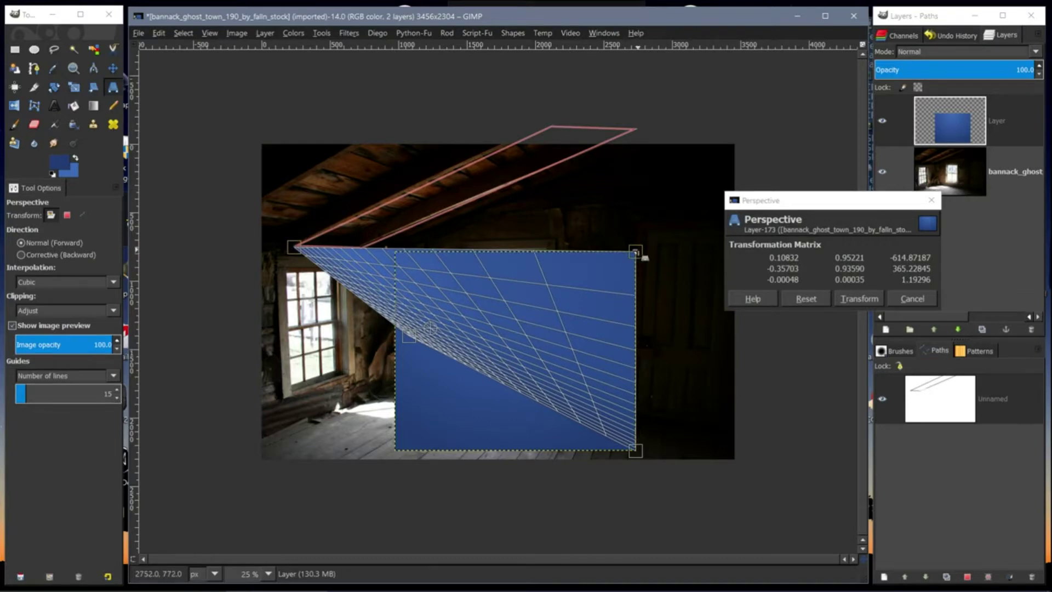
left_click_drag(642, 255, 554, 130)
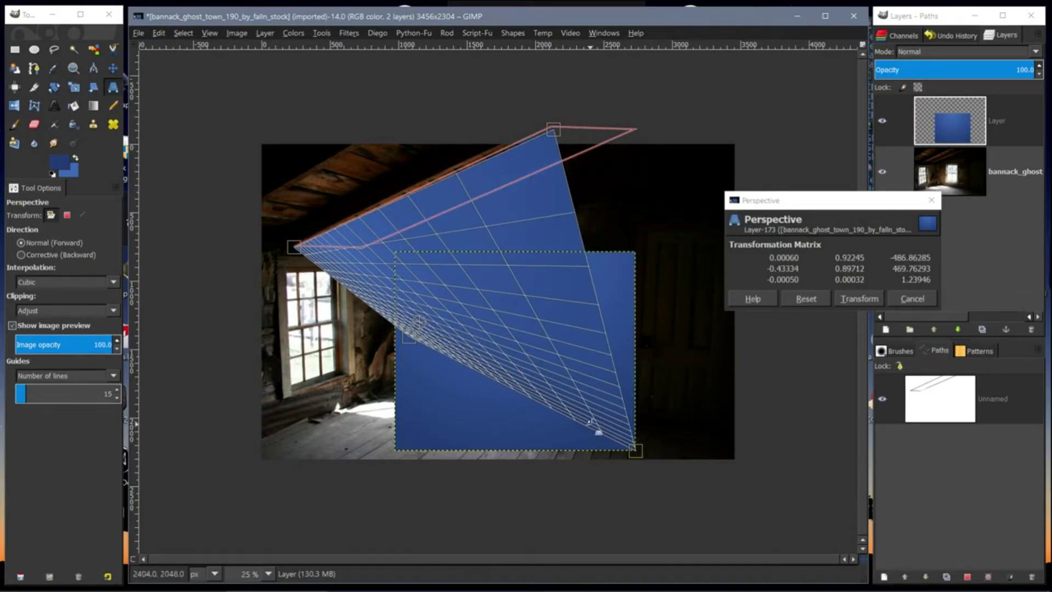
left_click_drag(649, 462, 645, 141)
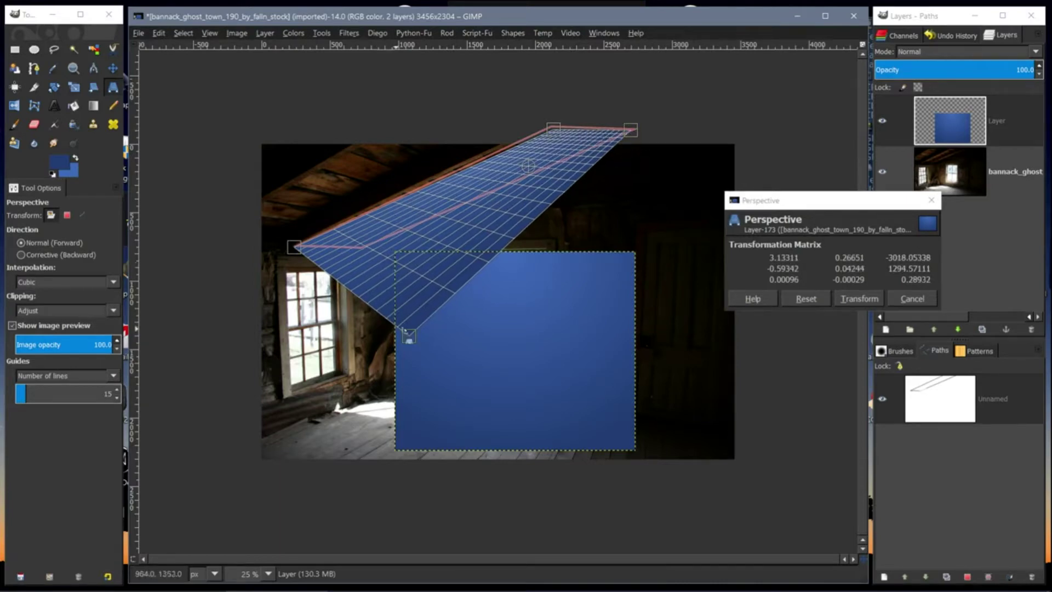
left_click_drag(409, 335, 364, 243)
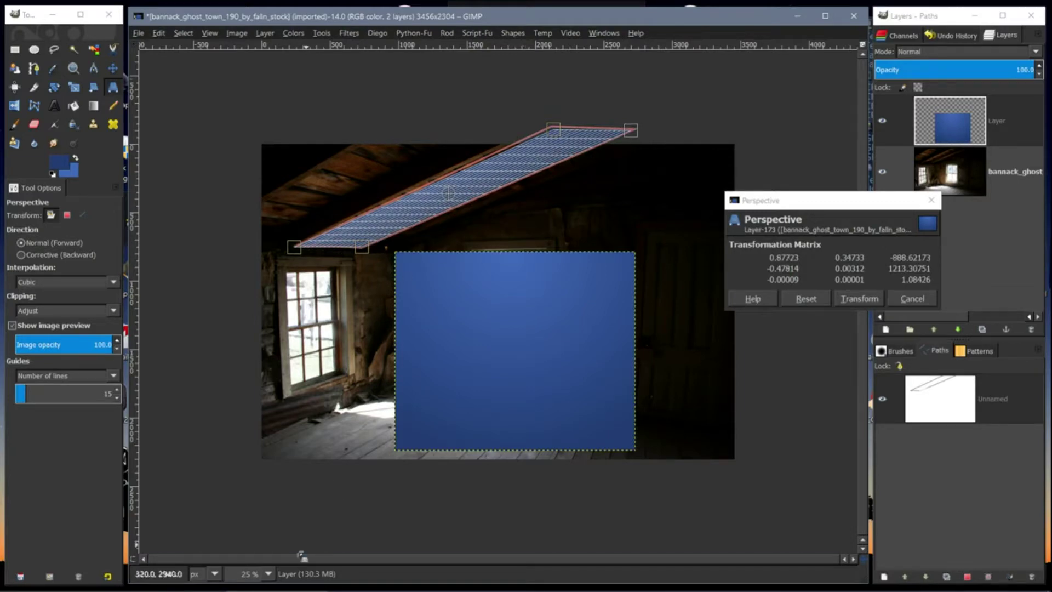
Step: Zoom to 100% to inspect the corner handles, then back out to 50%
left_click(215, 574)
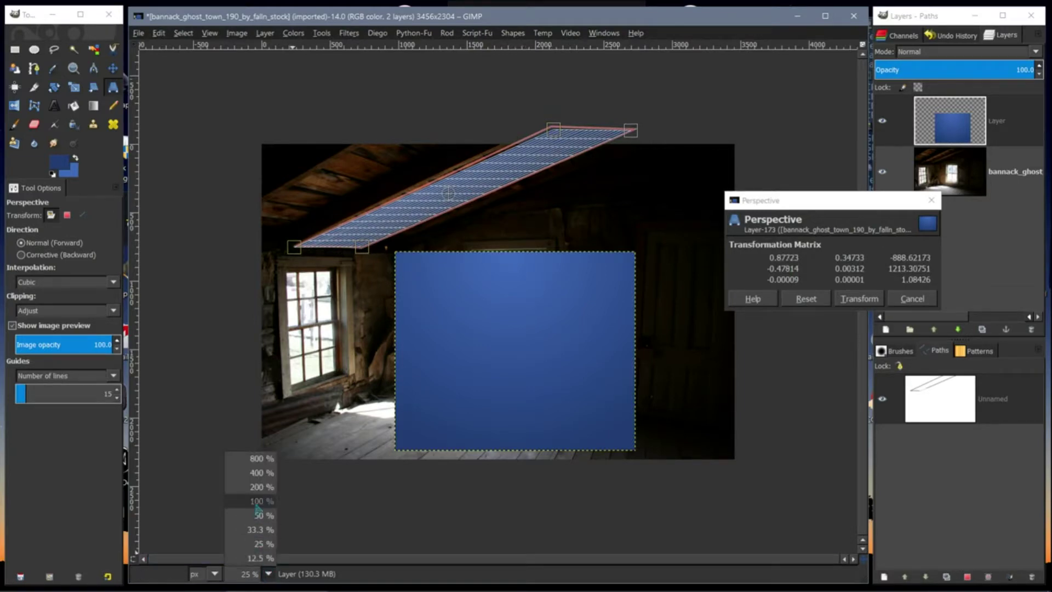
left_click(261, 498)
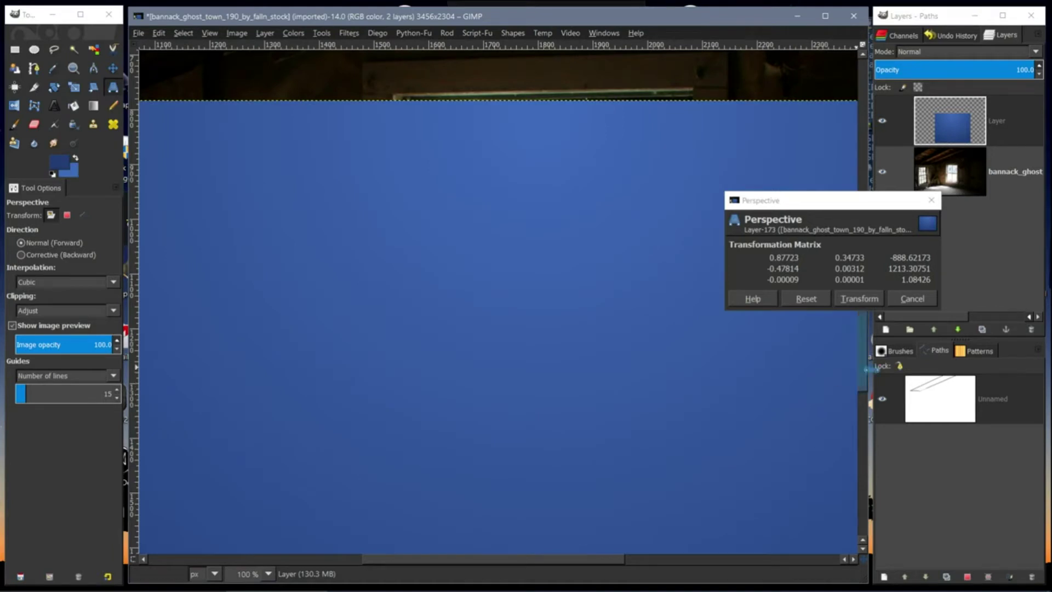
left_click_drag(863, 377, 863, 235)
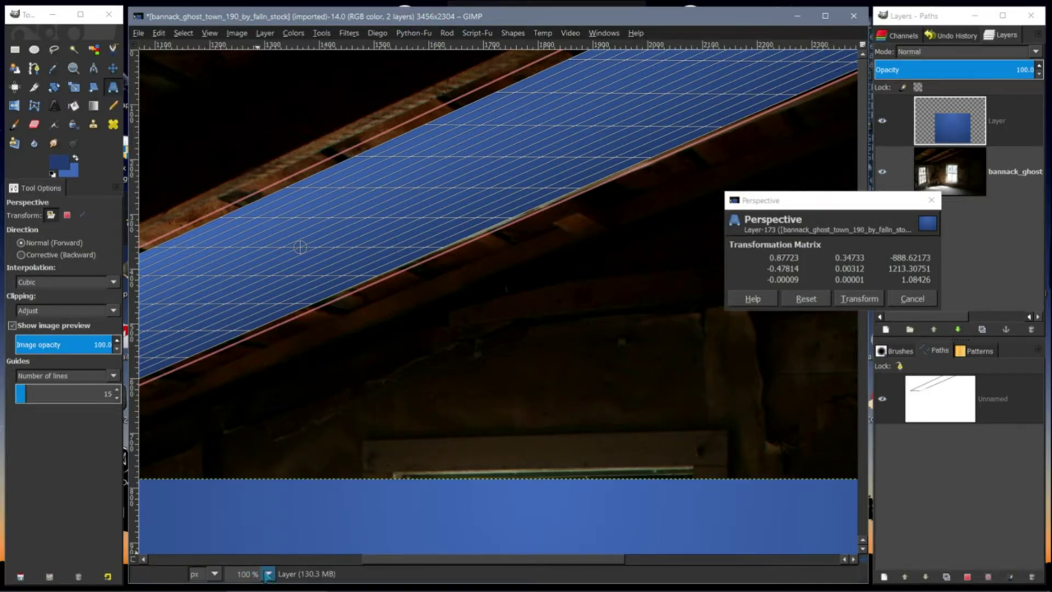
left_click(267, 573)
left_click(258, 518)
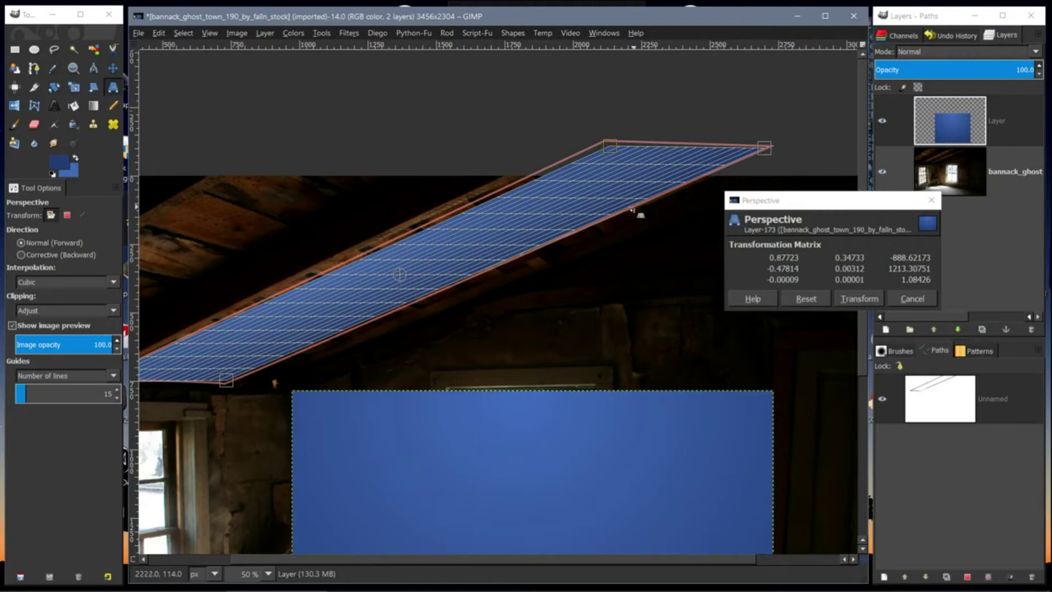
Step: Nudge the top-left and bottom-left corners onto the roof path and apply the perspective
left_click_drag(606, 147, 601, 137)
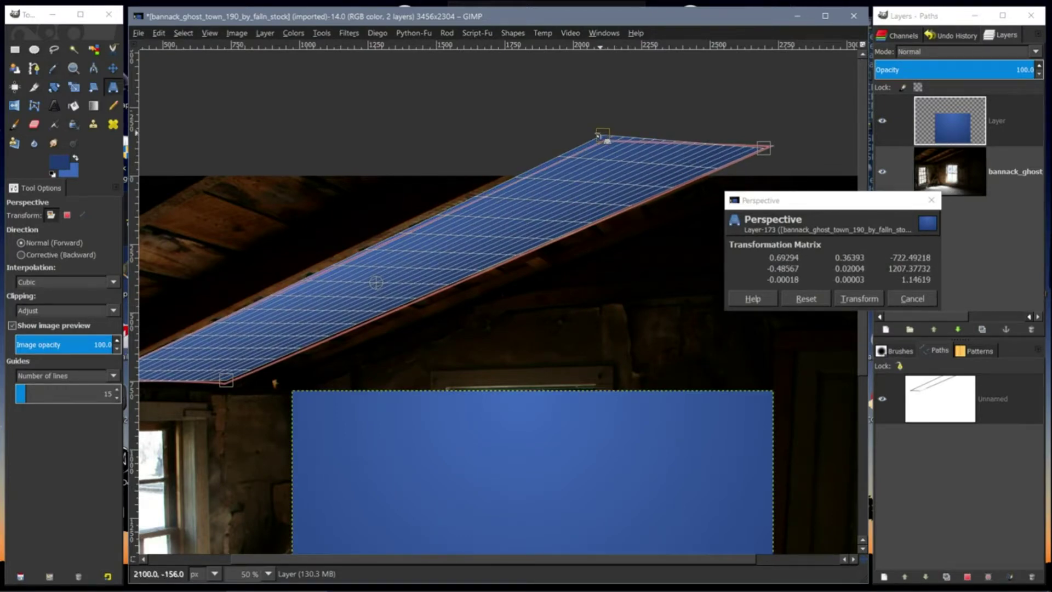
left_click_drag(229, 385, 229, 385)
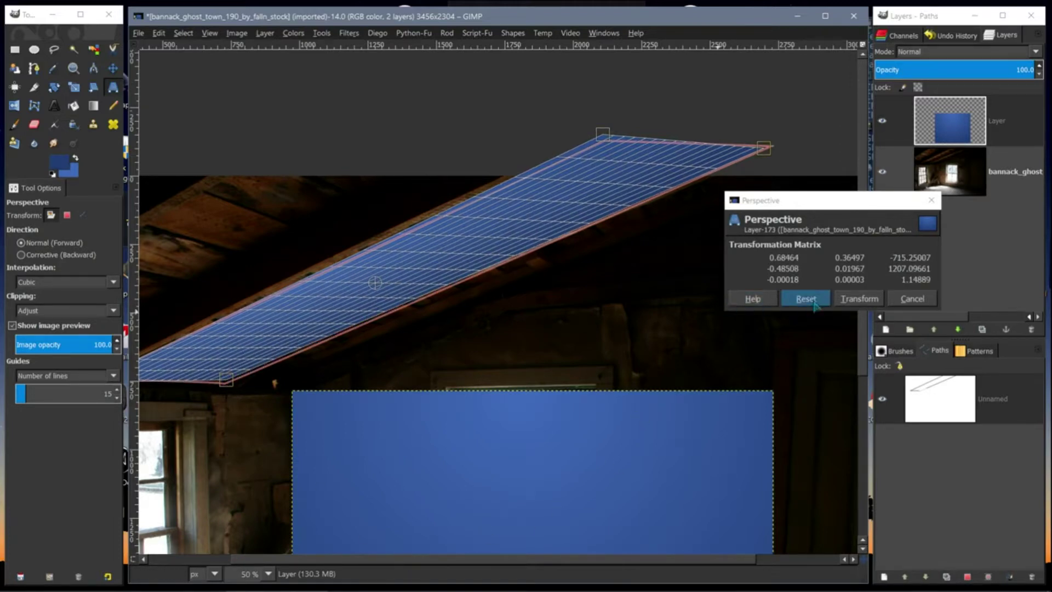
left_click(853, 299)
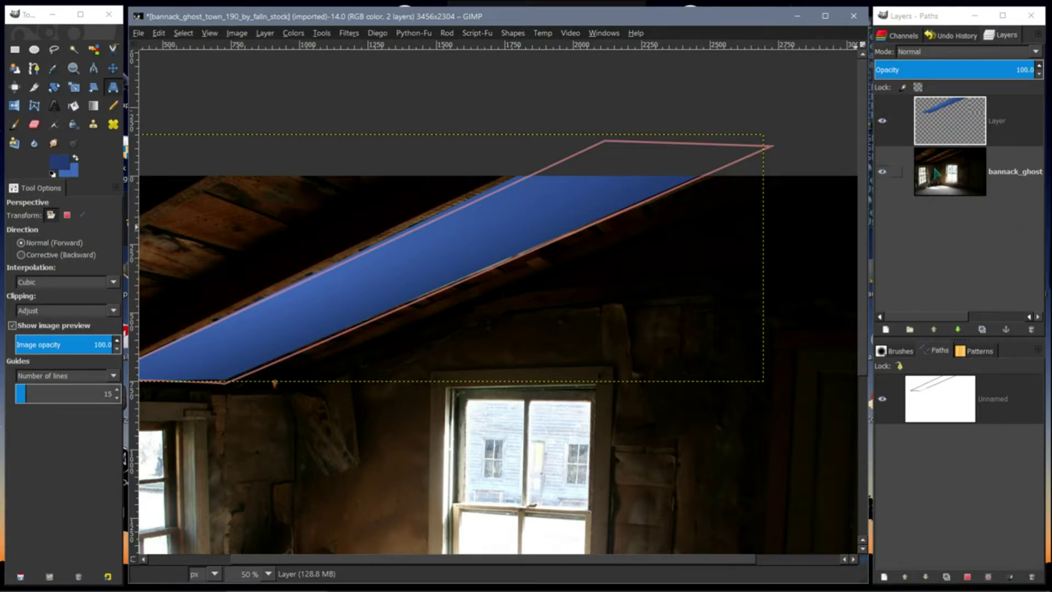
Step: Select bannack_ghost, hide the roof path outline, and zoom to 33.3% to see the whole photo
left_click(883, 122)
left_click(883, 121)
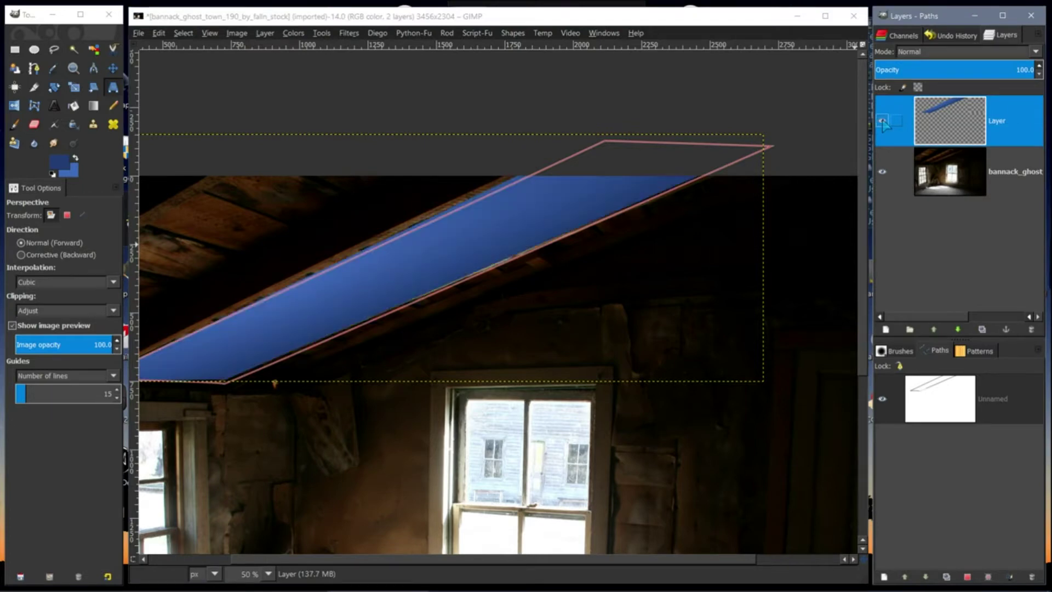
left_click(933, 178)
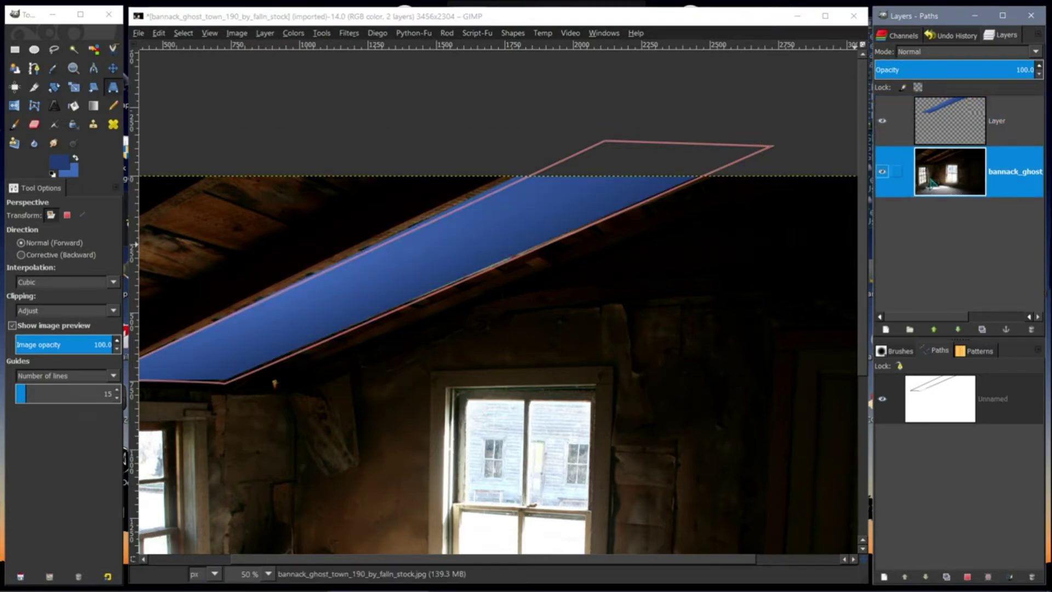
left_click(883, 403)
left_click(268, 574)
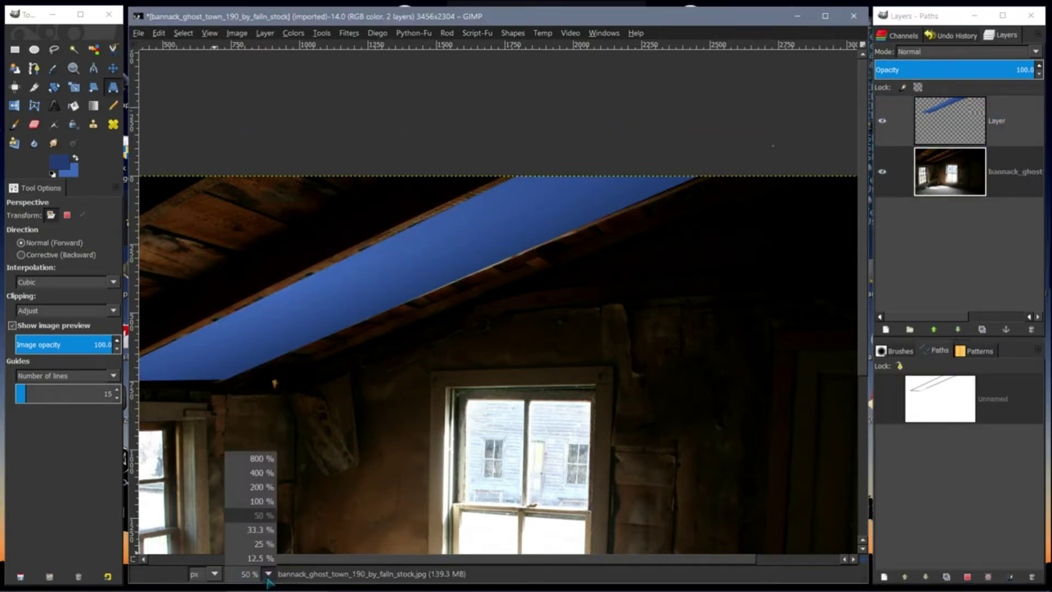
left_click(253, 530)
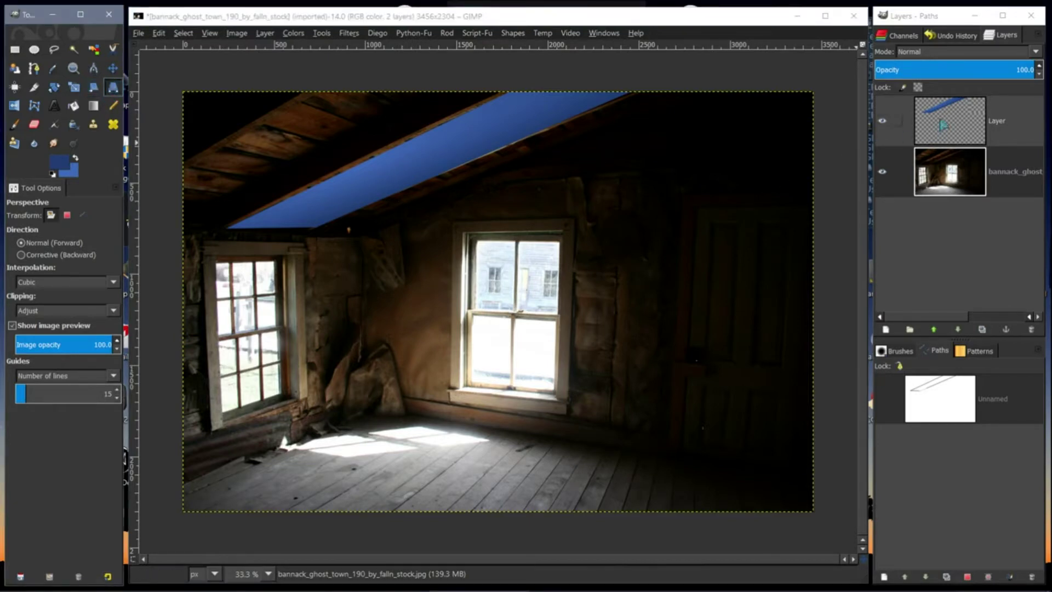
left_click(1011, 122)
left_click(702, 126)
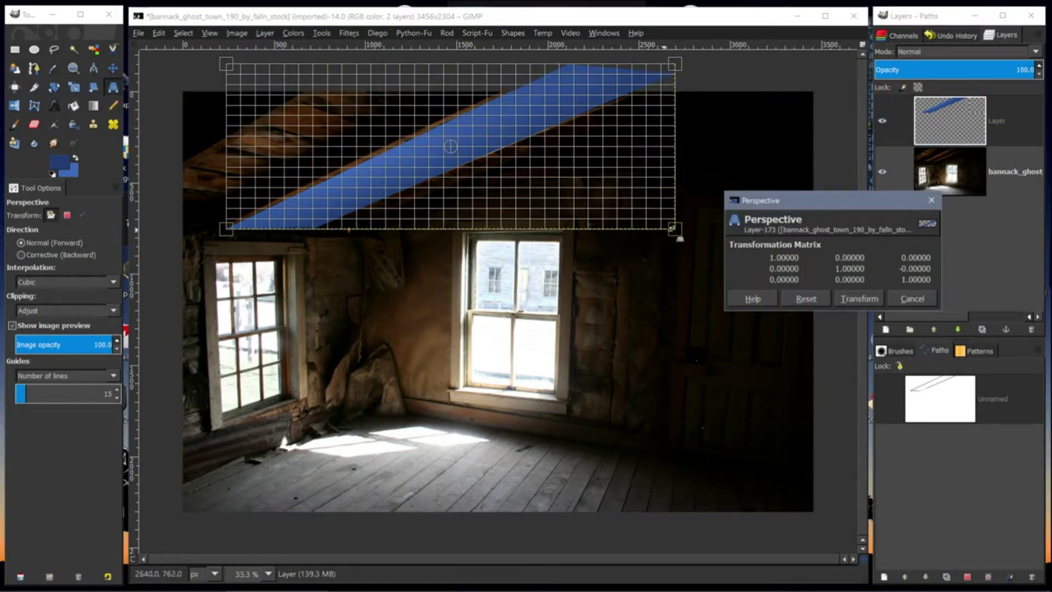
left_click_drag(671, 231, 642, 449)
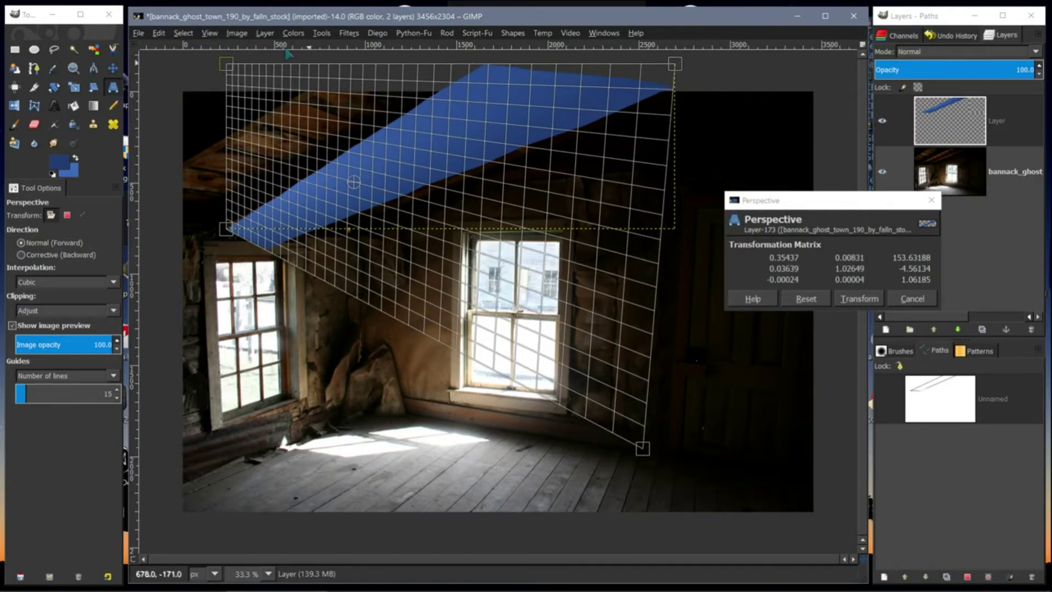
left_click_drag(226, 67, 315, 433)
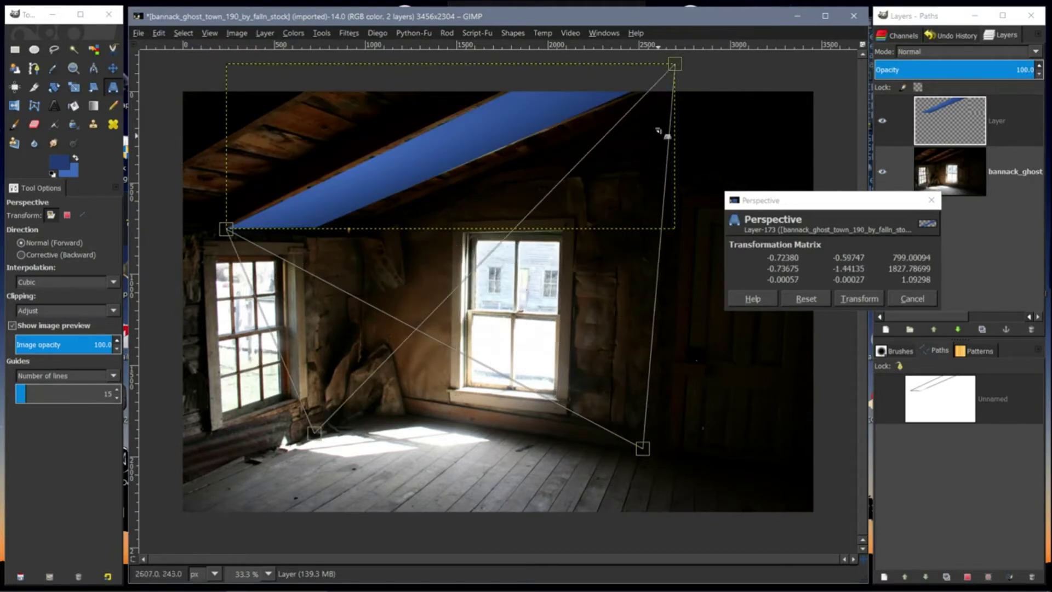
left_click_drag(679, 64, 500, 498)
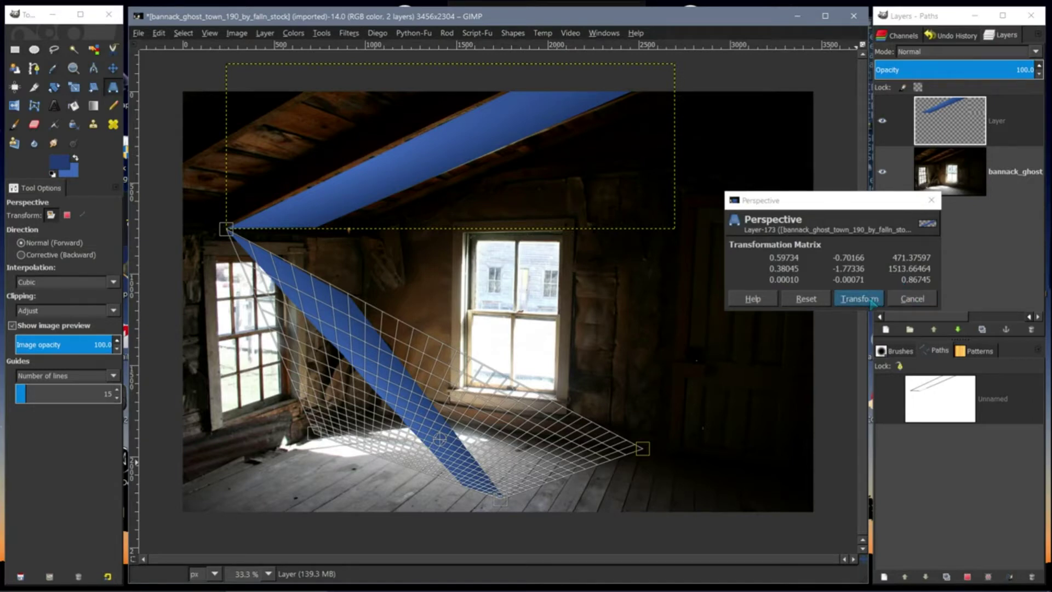
left_click(912, 299)
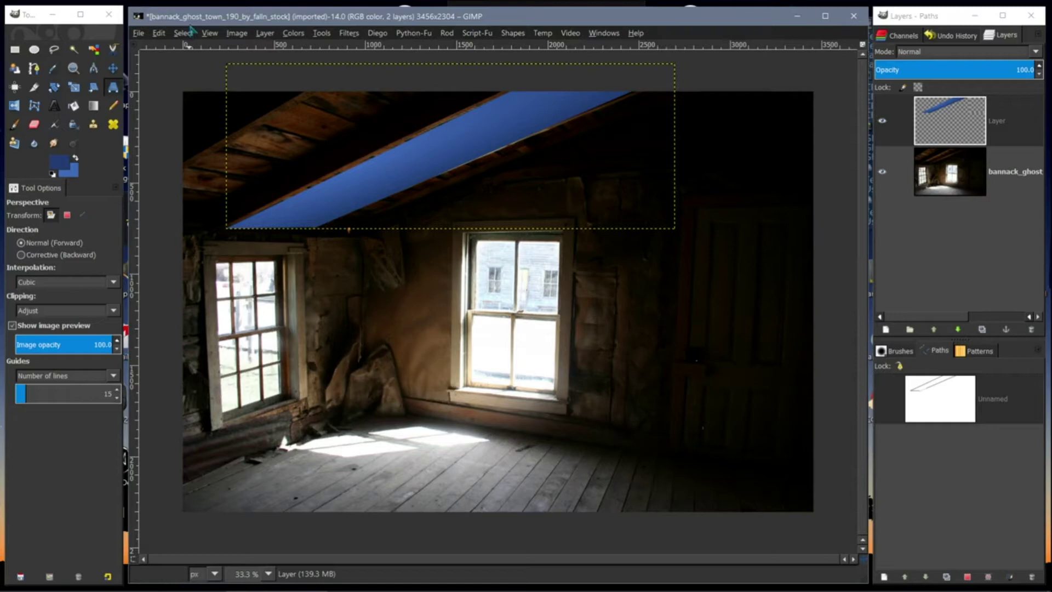
Step: Undo back through the edit history until the roof-slope perspective warp is removed
left_click(159, 33)
left_click(176, 58)
left_click(159, 33)
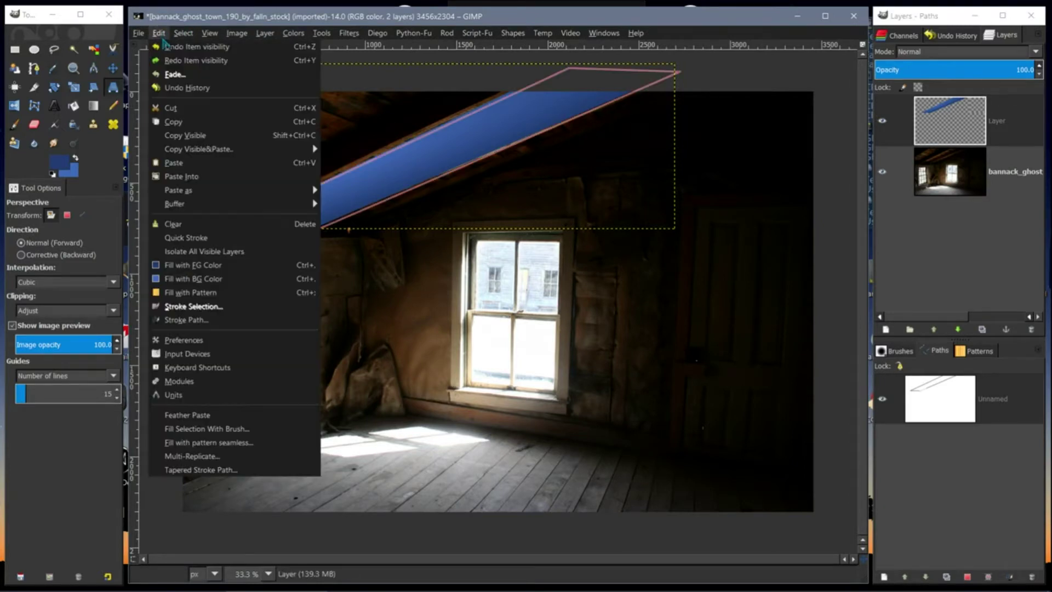
left_click(159, 33)
key("m")
left_click(159, 33)
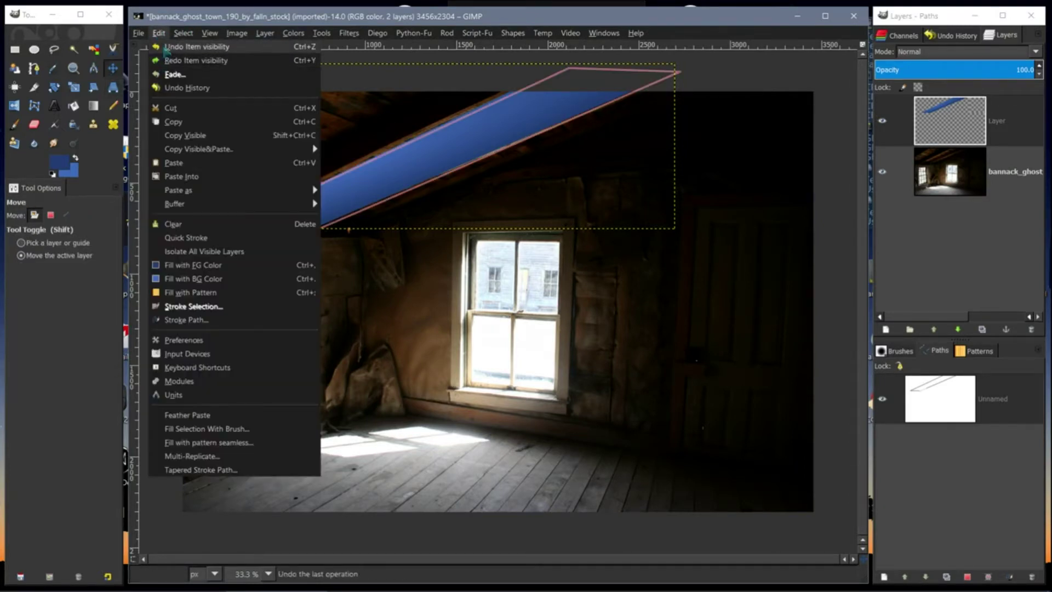
left_click(159, 33)
left_click(159, 33)
left_click(165, 45)
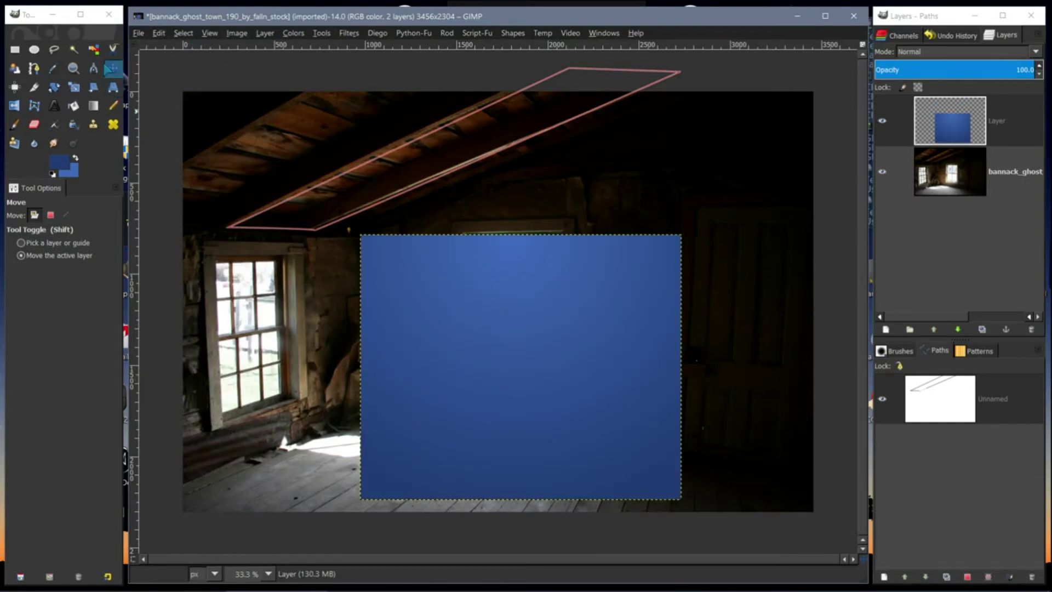
Step: Try pulling the blue layer's top corners inward with Perspective, then cancel the trial transform
left_click(113, 86)
left_click(441, 343)
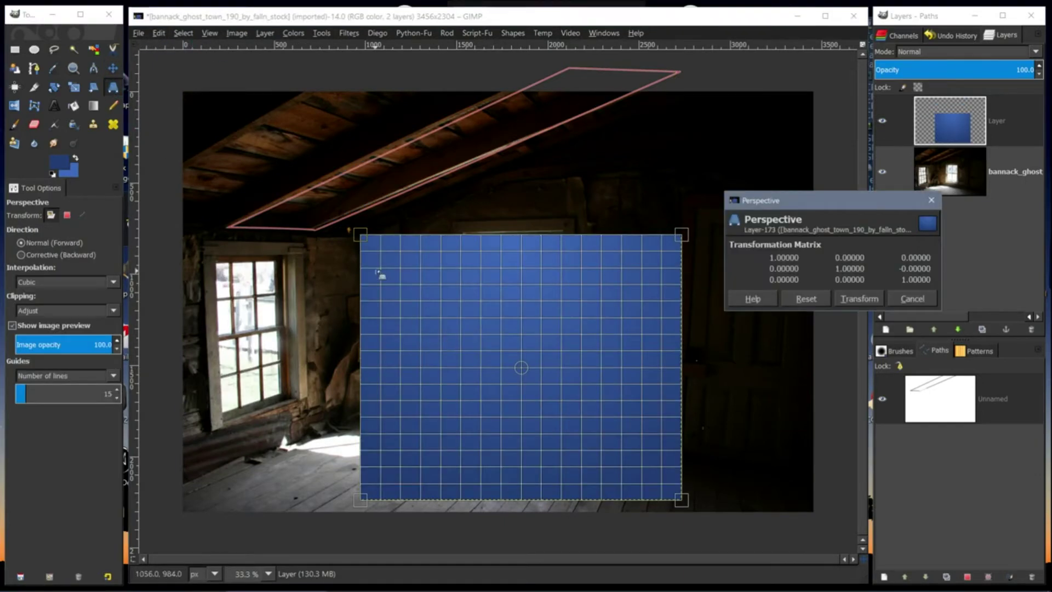
left_click_drag(348, 231, 559, 363)
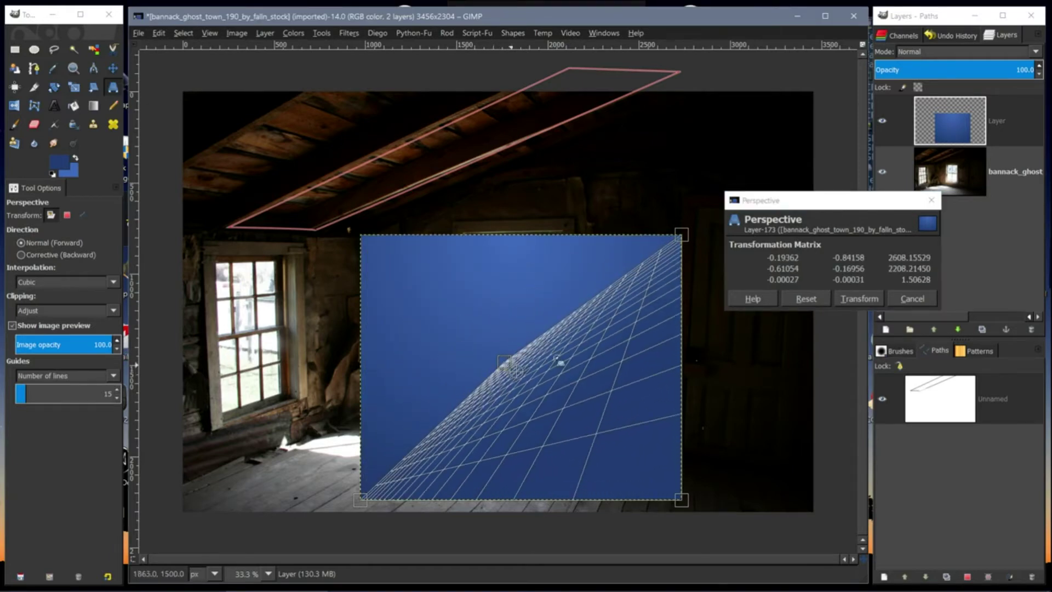
left_click_drag(682, 235, 548, 360)
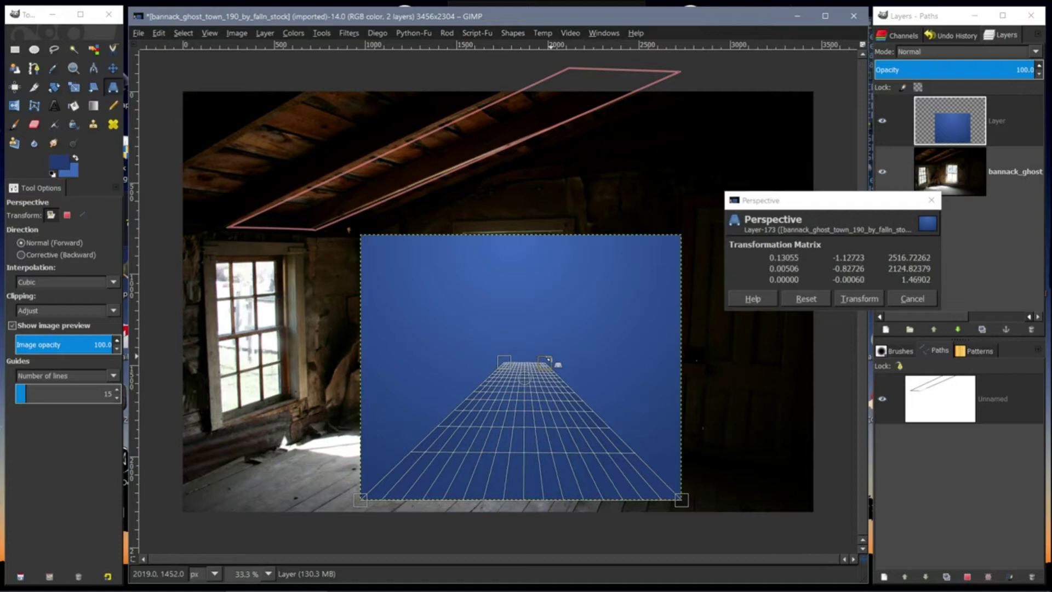
left_click(912, 299)
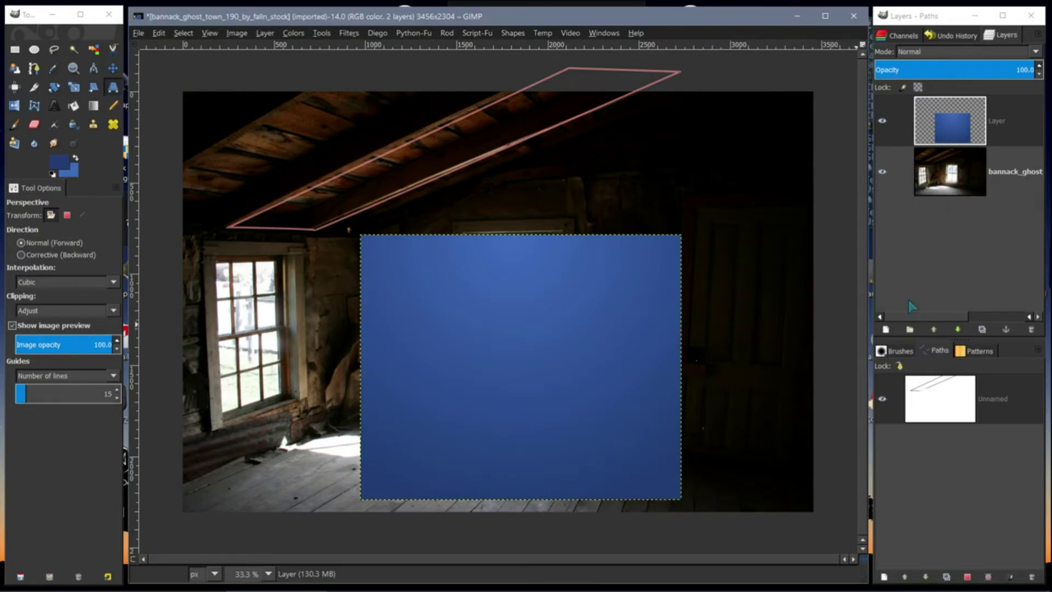
Step: Drag a horizontal guide to 1032 px across the blue layer; cancel the layer attributes dialog
mouse_move(518, 47)
left_mouse_down()
mouse_move(506, 134)
mouse_move(525, 51)
left_mouse_up()
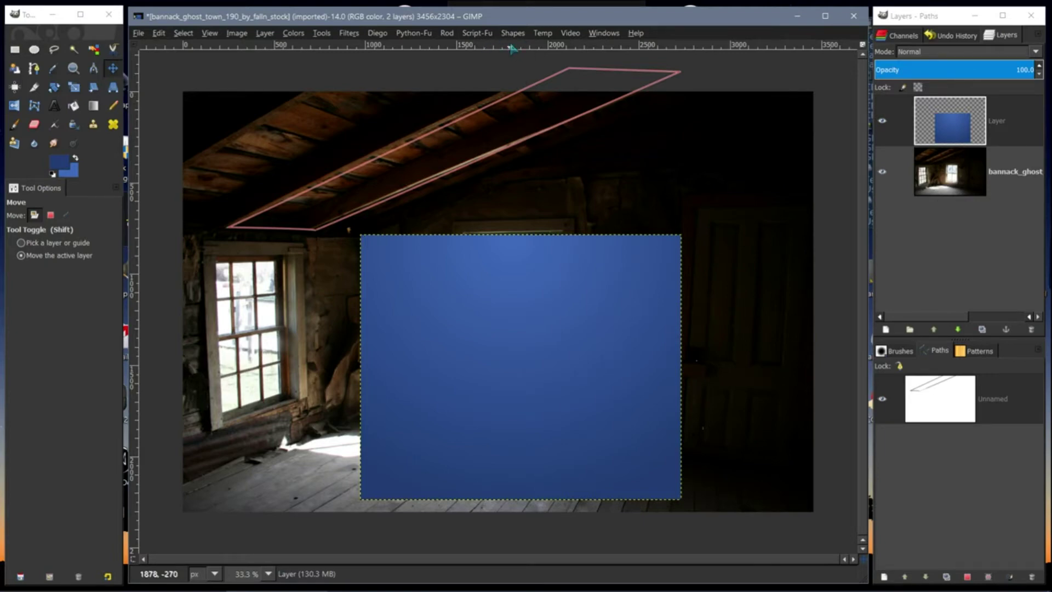
left_click_drag(511, 48, 491, 277)
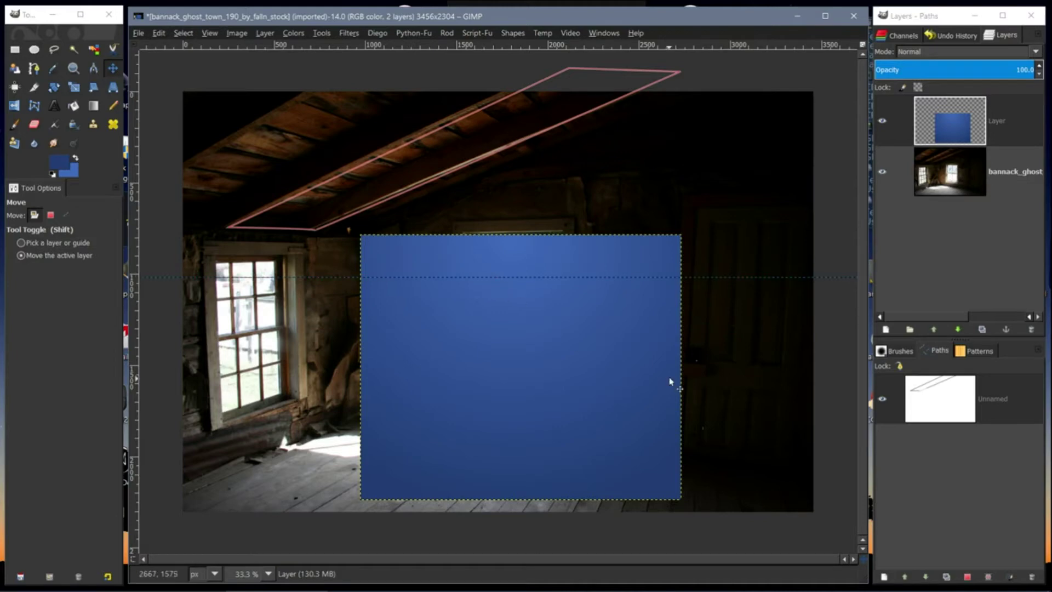
double_click(955, 138)
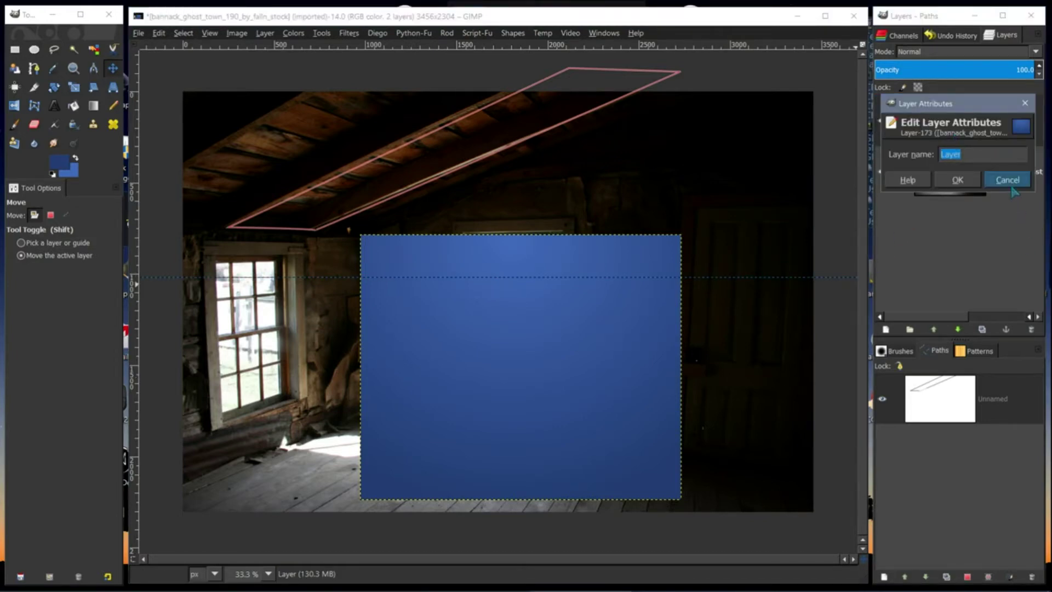
left_click(1014, 183)
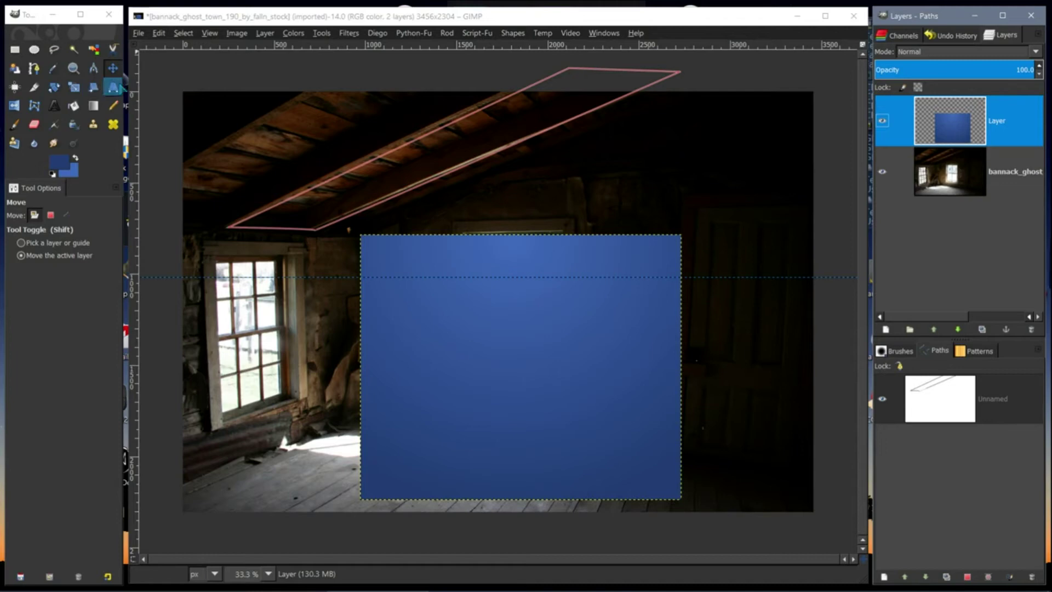
Step: Pull both top corners of the blue layer in to the guide and apply, forming a receding trapezoid
left_click(113, 86)
left_click(458, 333)
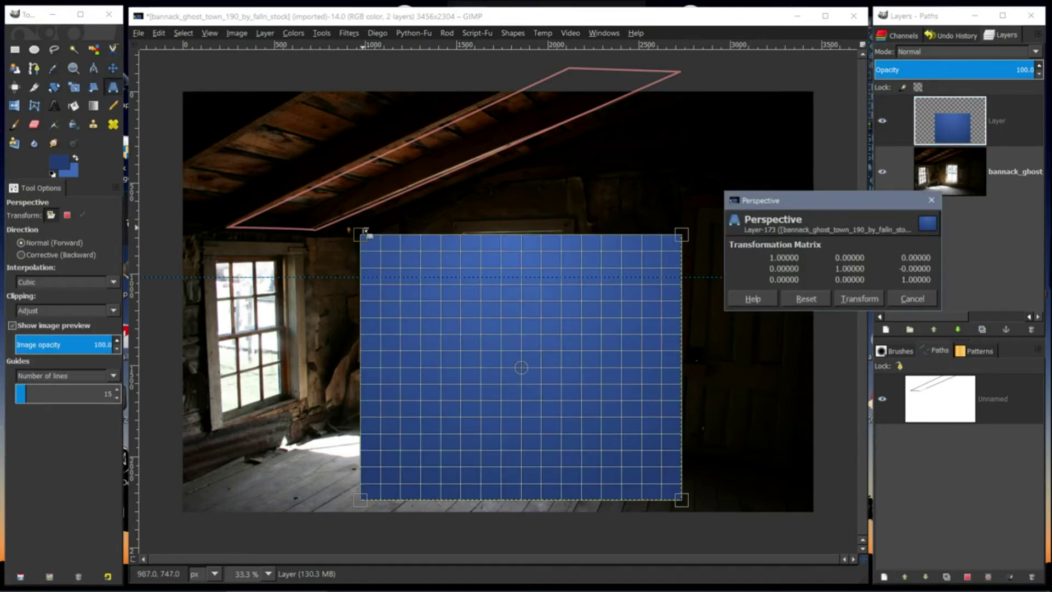
left_click_drag(364, 236, 481, 278)
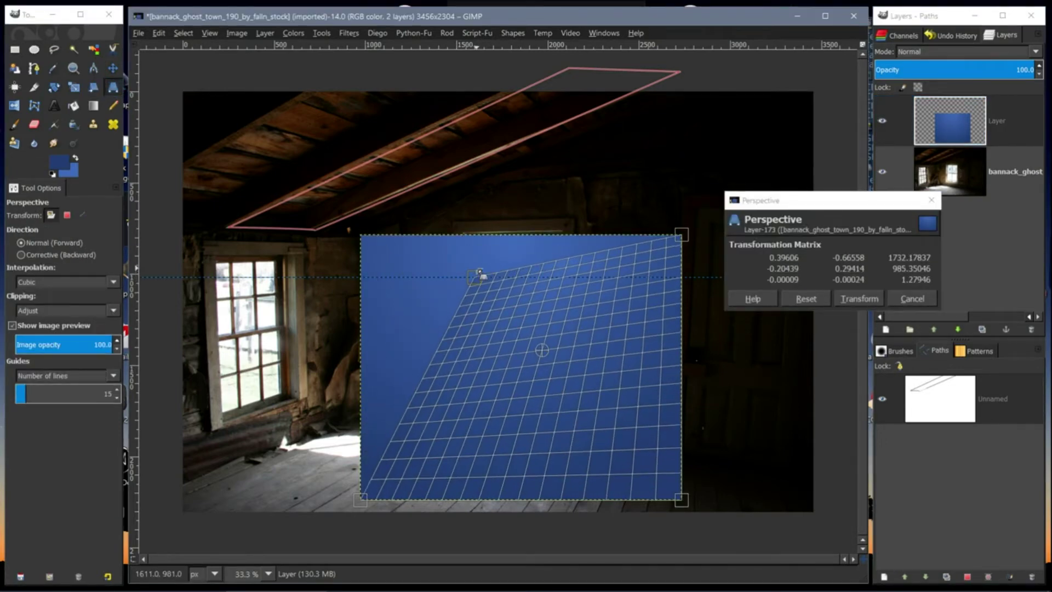
left_click_drag(682, 237, 491, 281)
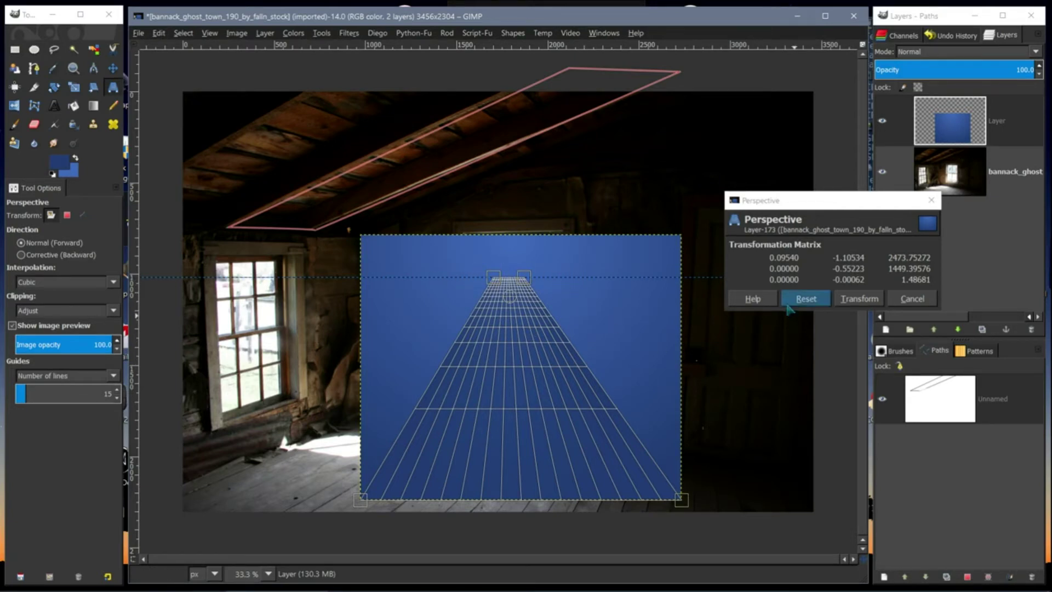
left_click(859, 298)
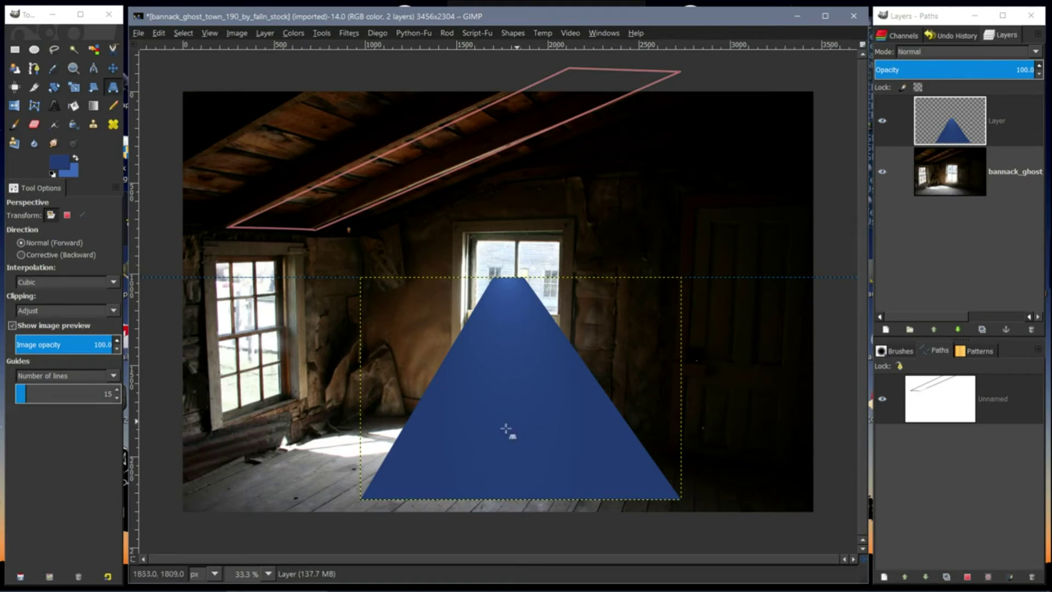
Step: Shift the floor strip down-left with Move, then undo both the move and the perspective warp
key("m")
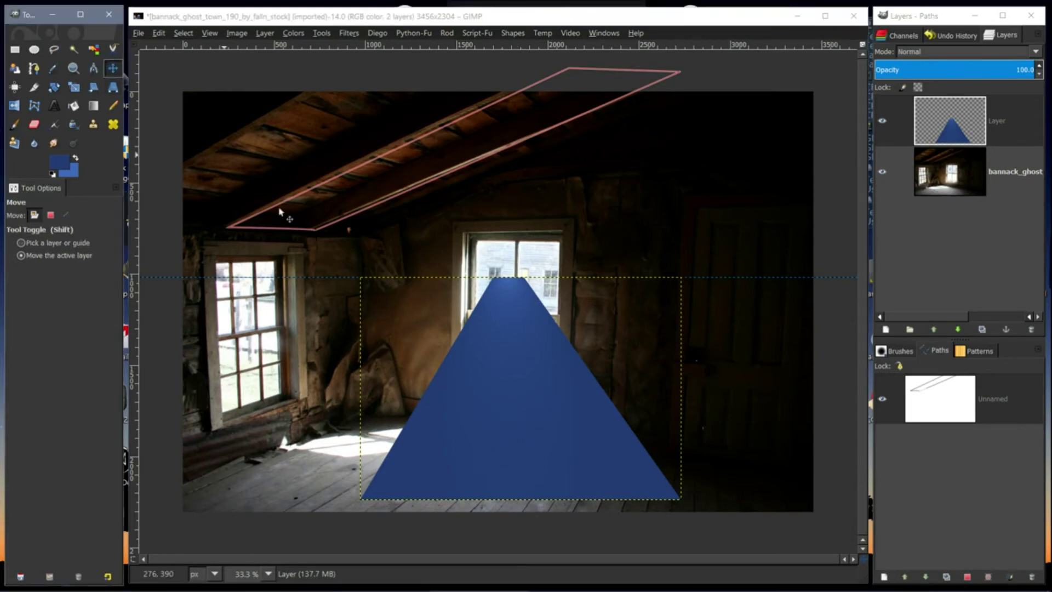
left_click_drag(560, 416, 532, 435)
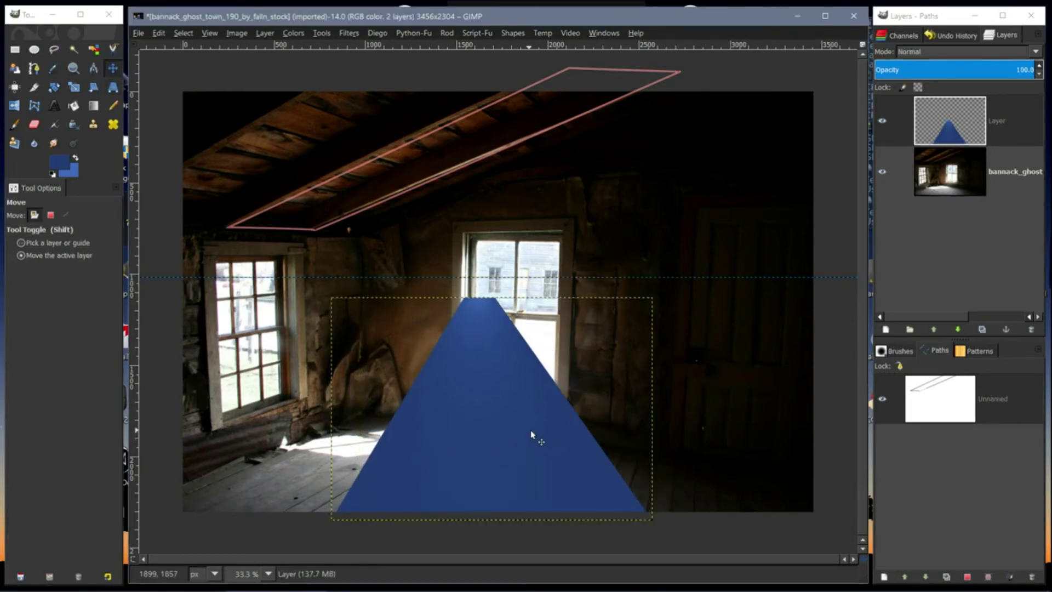
left_click(113, 90)
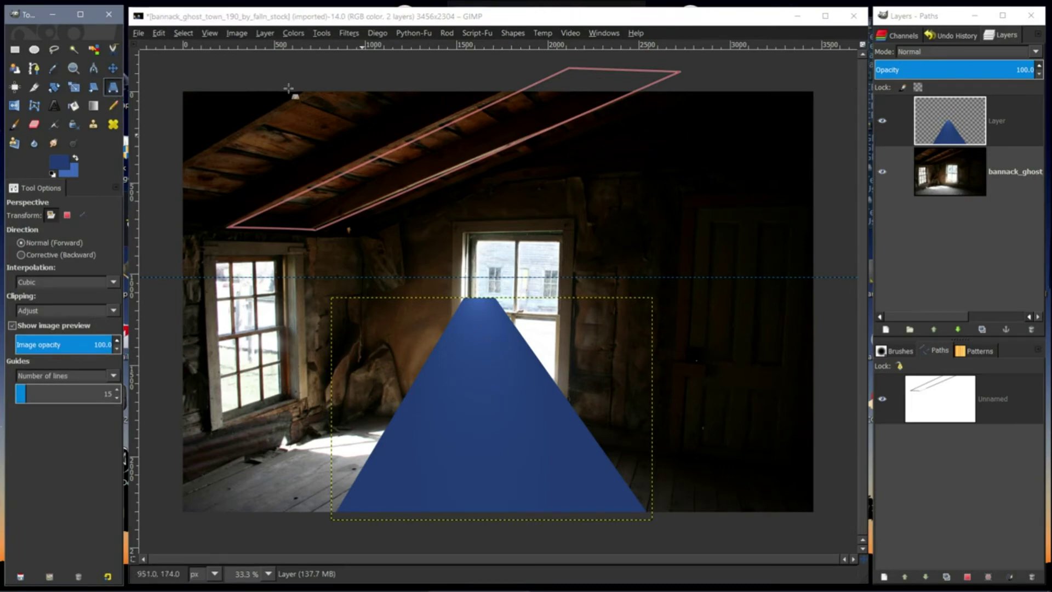
left_click(159, 33)
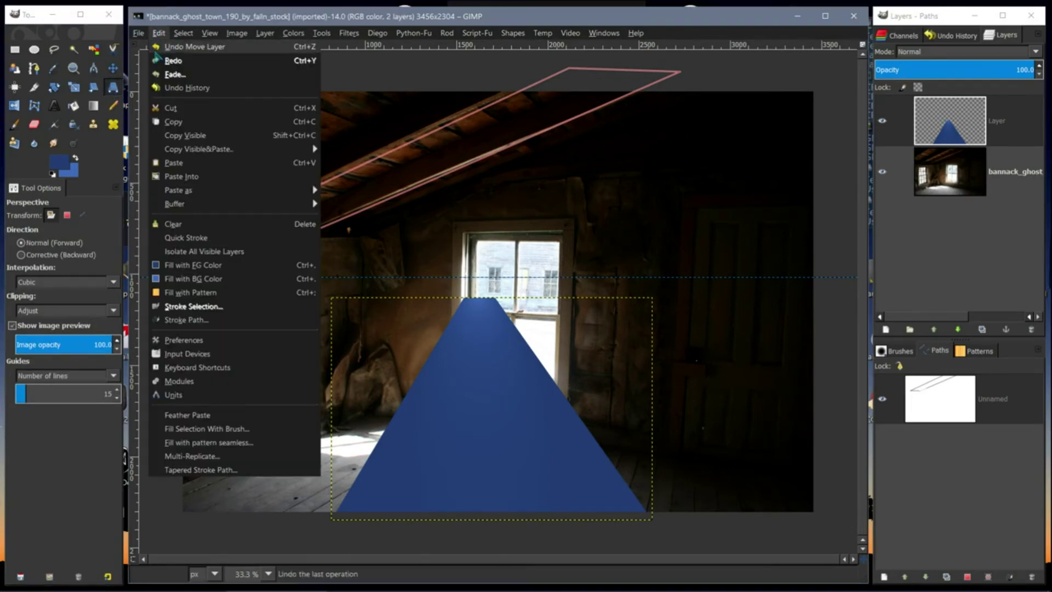
left_click(156, 47)
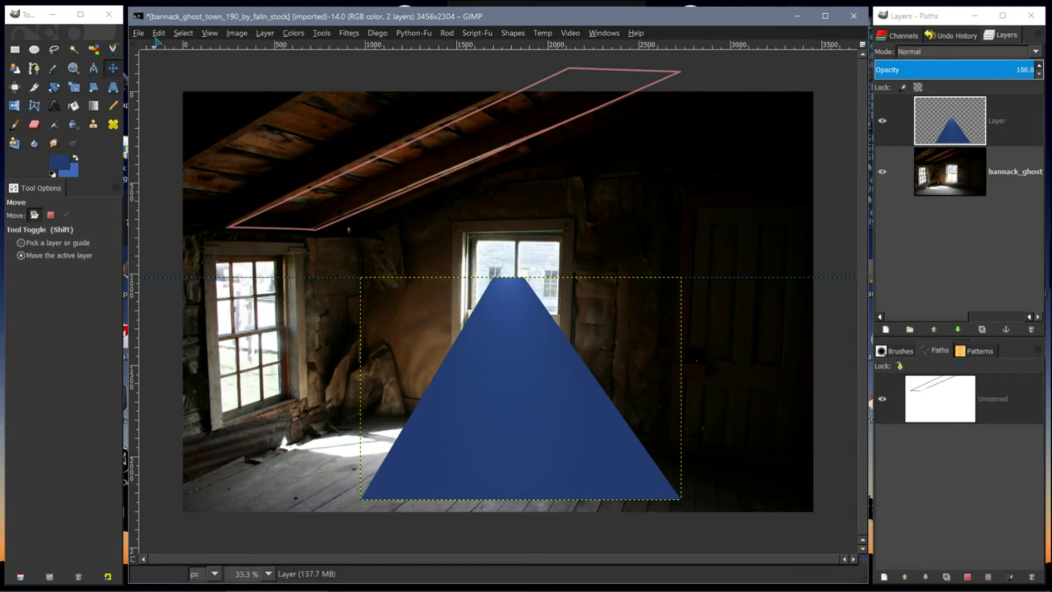
left_click(159, 34)
left_click(164, 48)
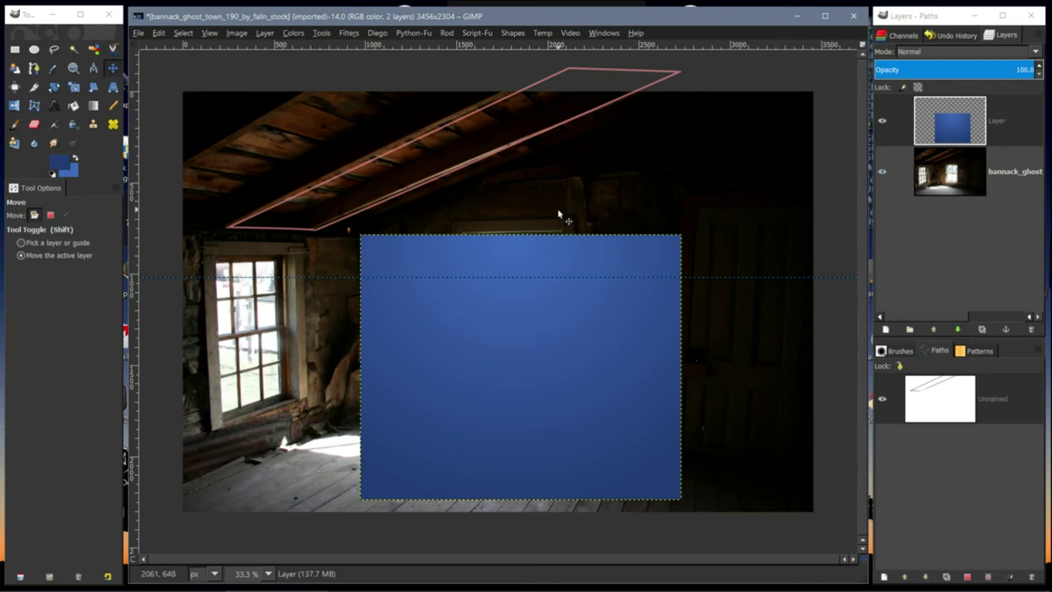
Step: Open the recent 'Thanks for watching.gif' and enlarge its image window to fill the screen
left_click(139, 33)
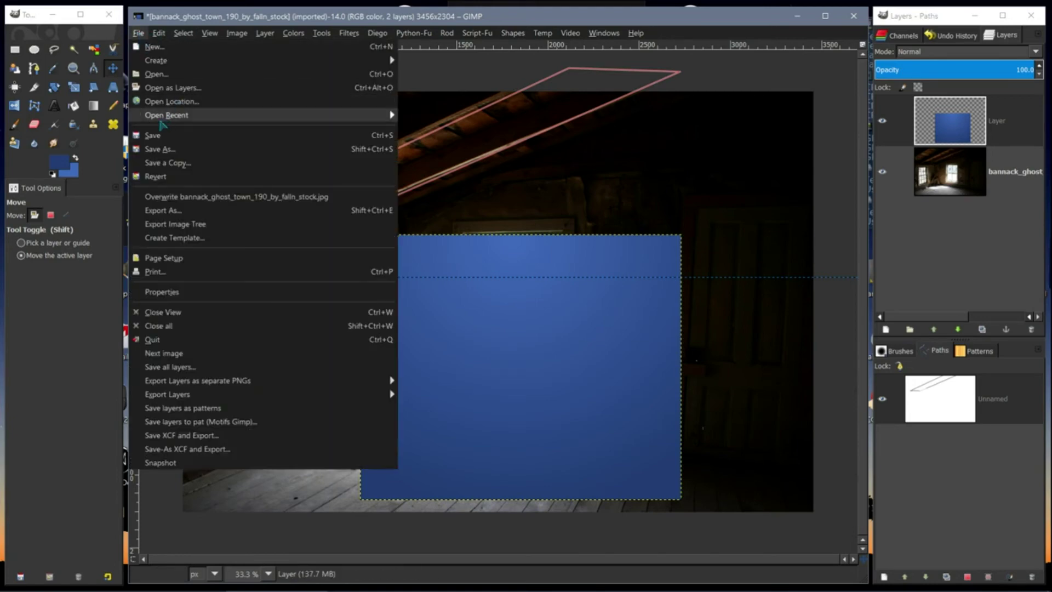
mouse_move(160, 123)
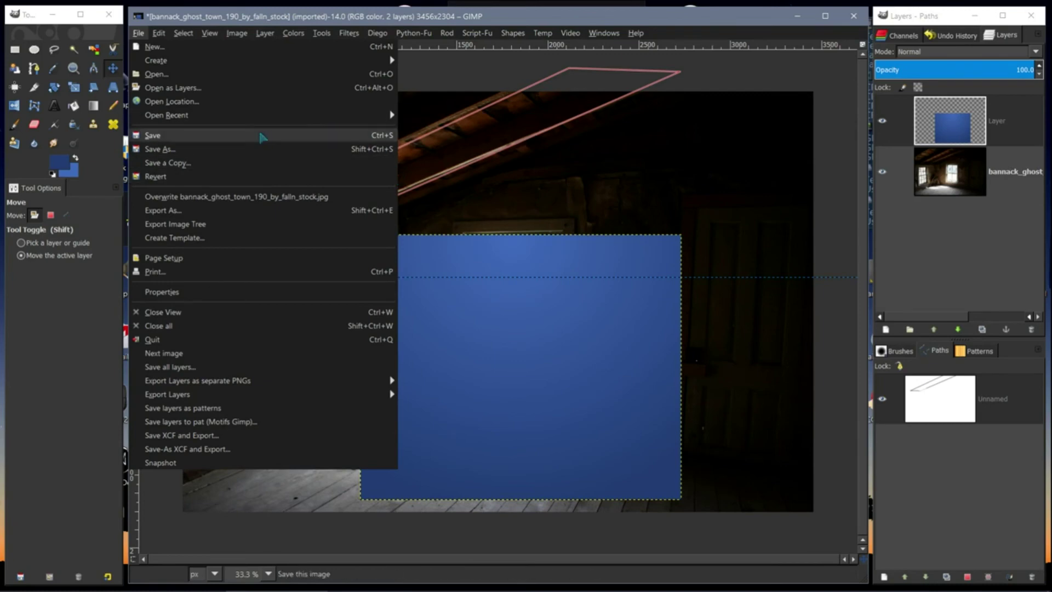
mouse_move(342, 116)
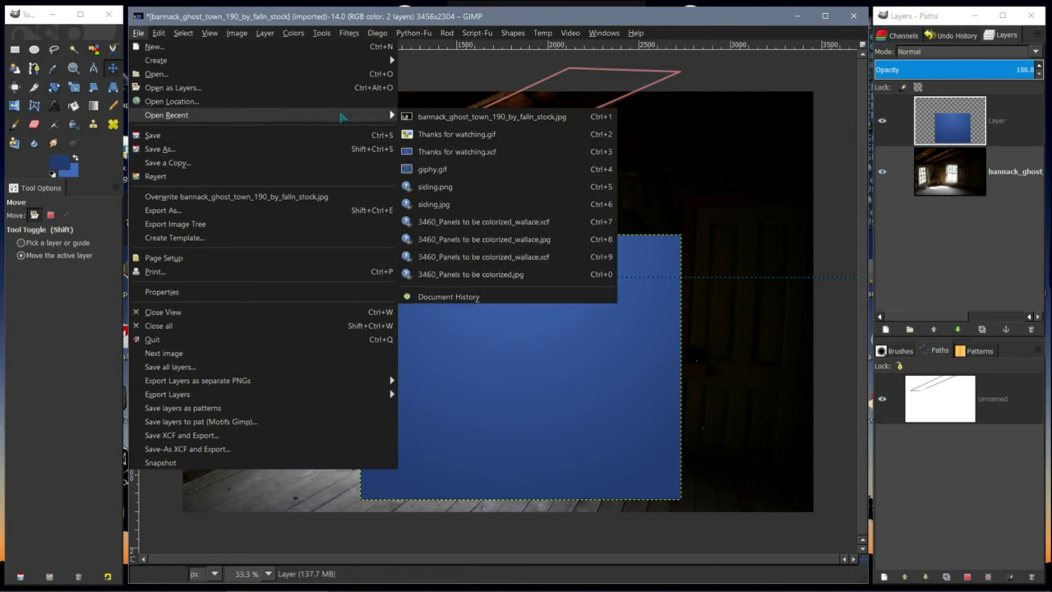
left_click(422, 136)
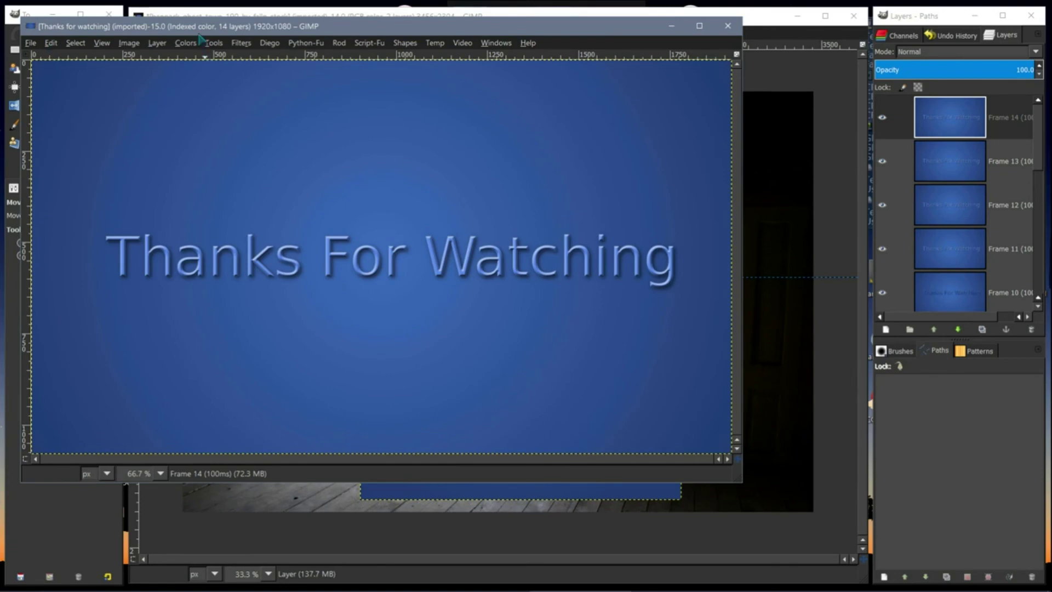
left_click_drag(200, 34, 181, 19)
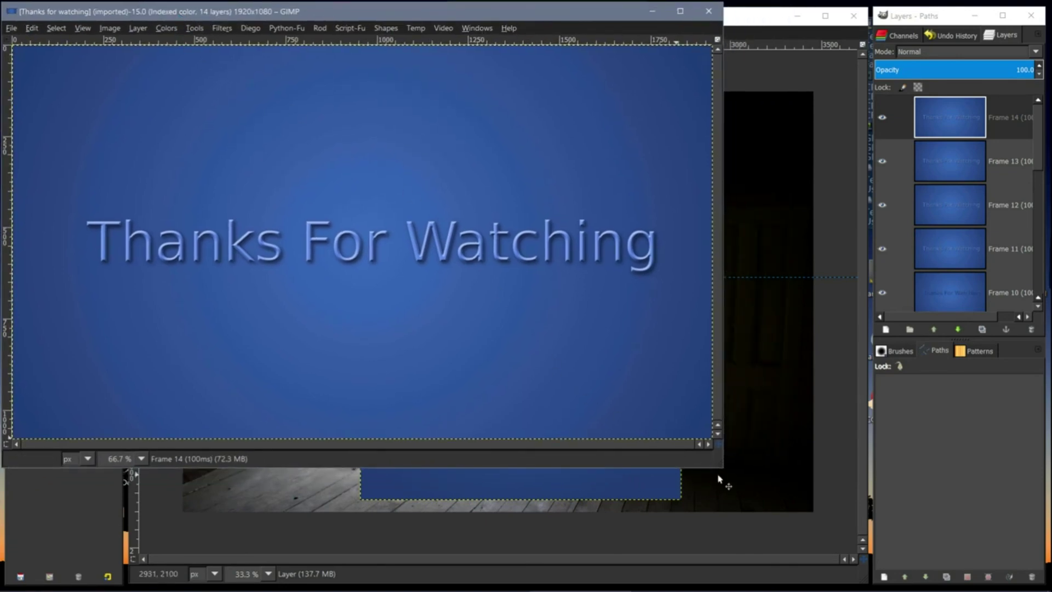
left_click_drag(721, 466, 1036, 579)
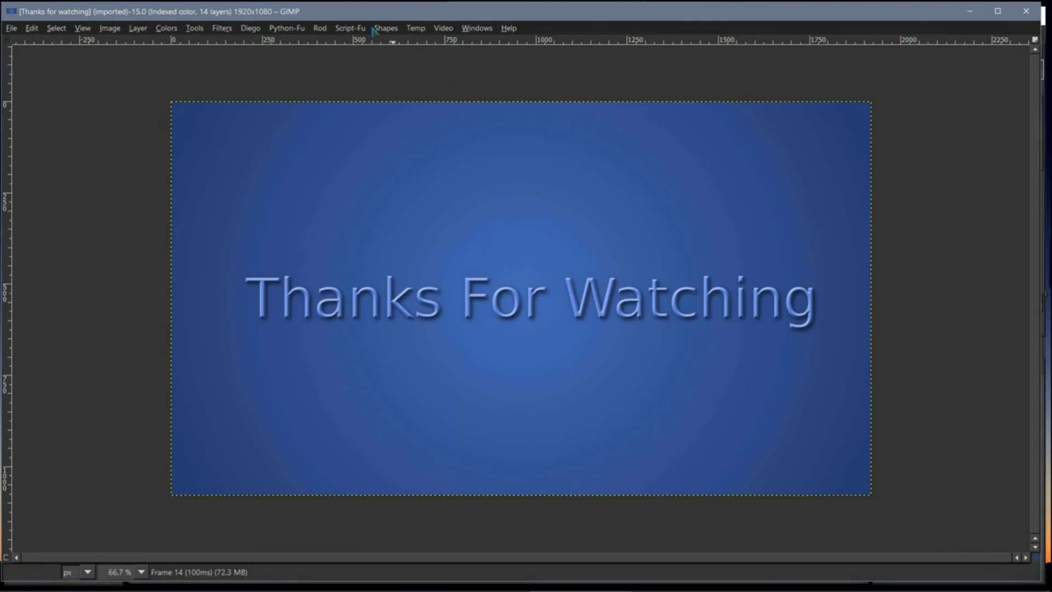
Step: Open Filters > Animation > Playback and play the Thanks For Watching animation
left_click(222, 28)
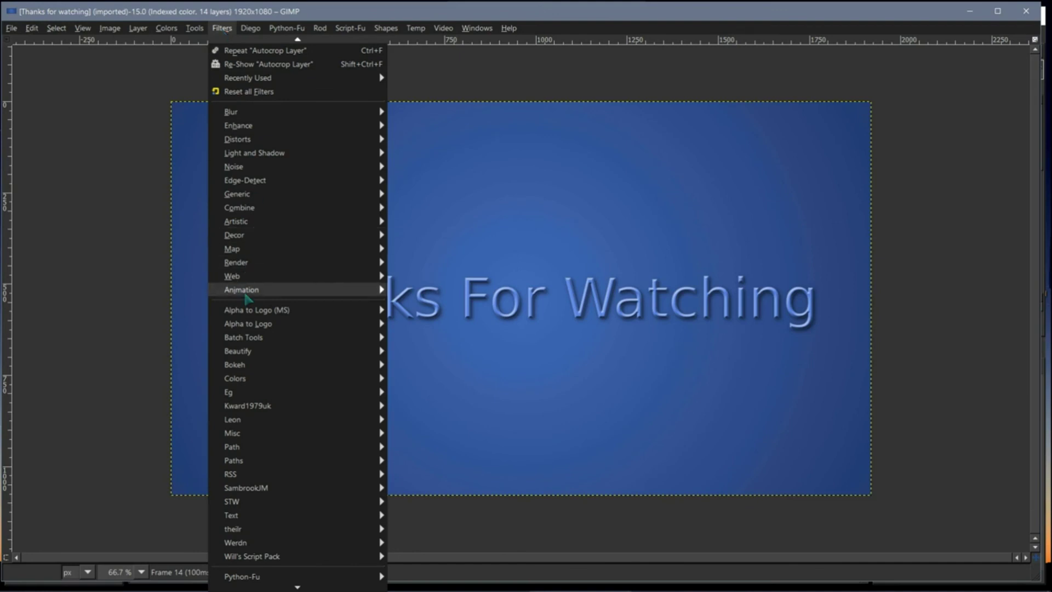
mouse_move(251, 291)
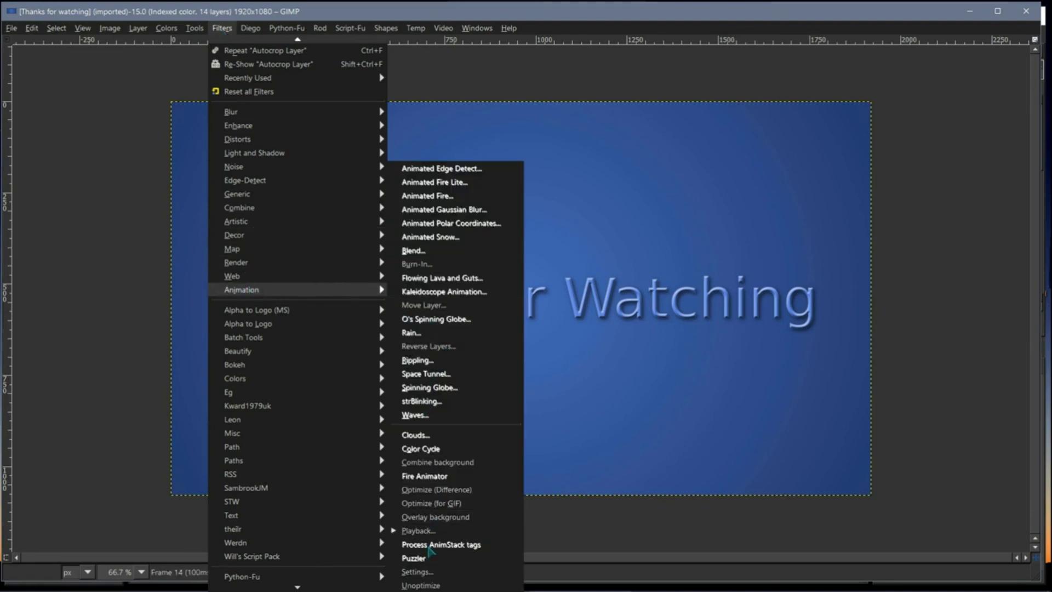
left_click(417, 531)
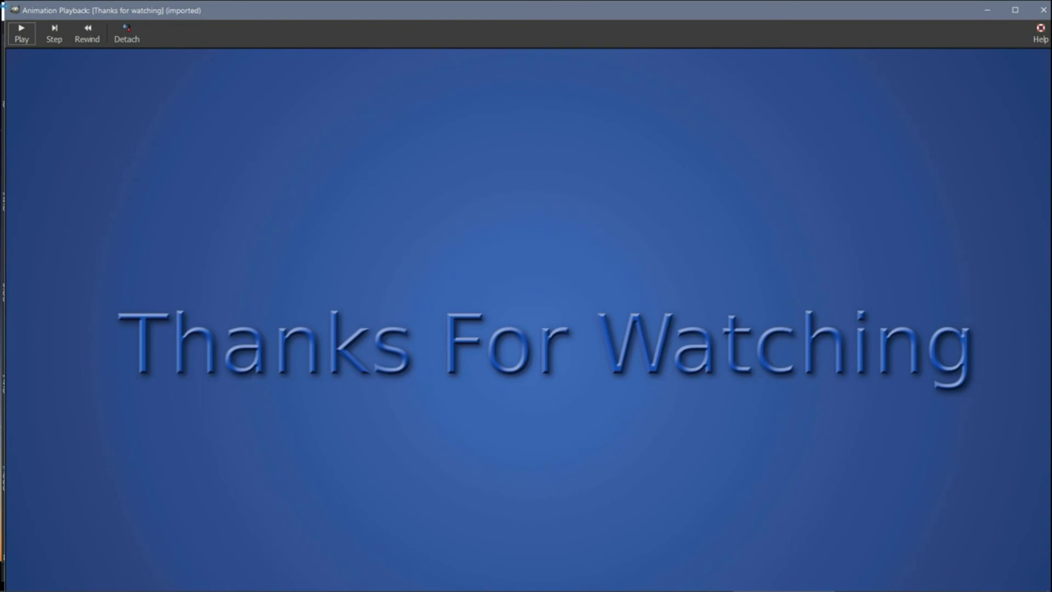
key("space")
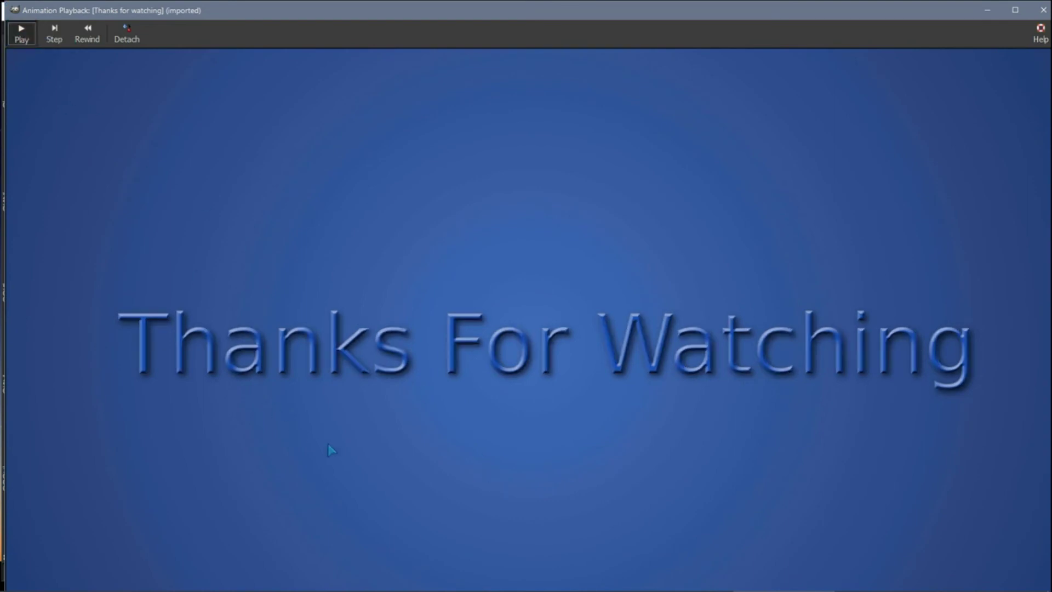